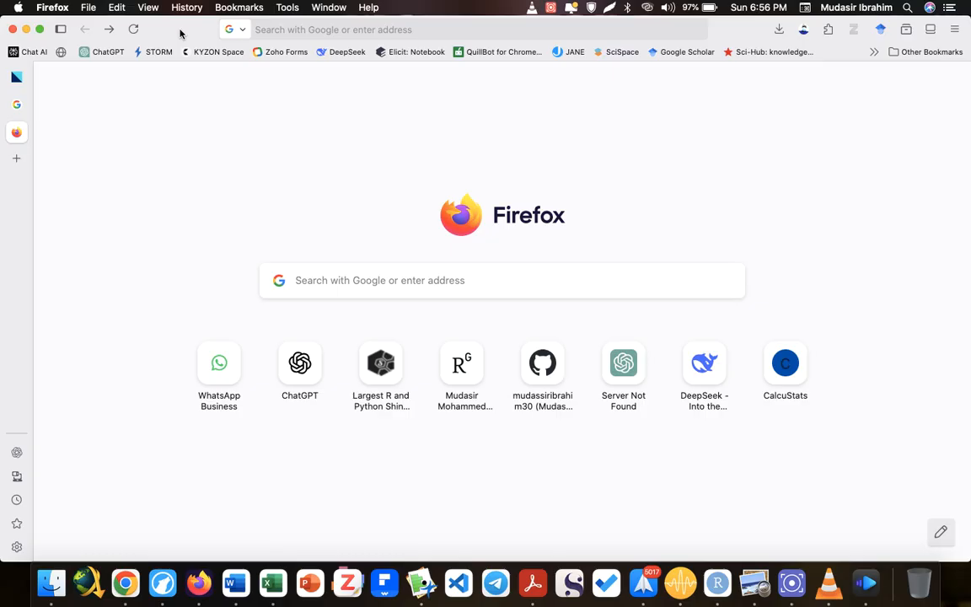
# Step: Search the web for "shiny app store" and open the Shiny App Store website
pyautogui.click(307, 29)
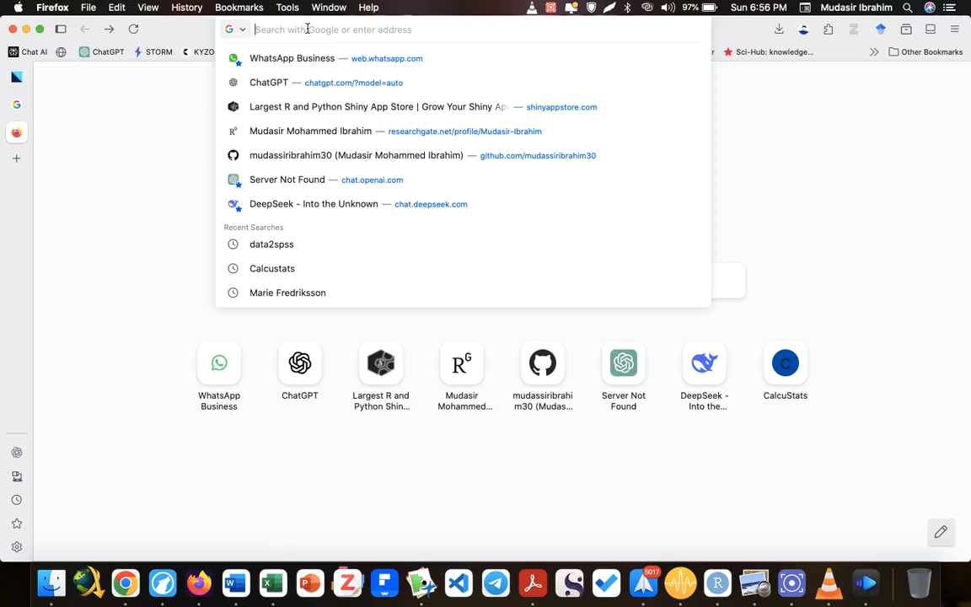
pyautogui.write('shiny app')
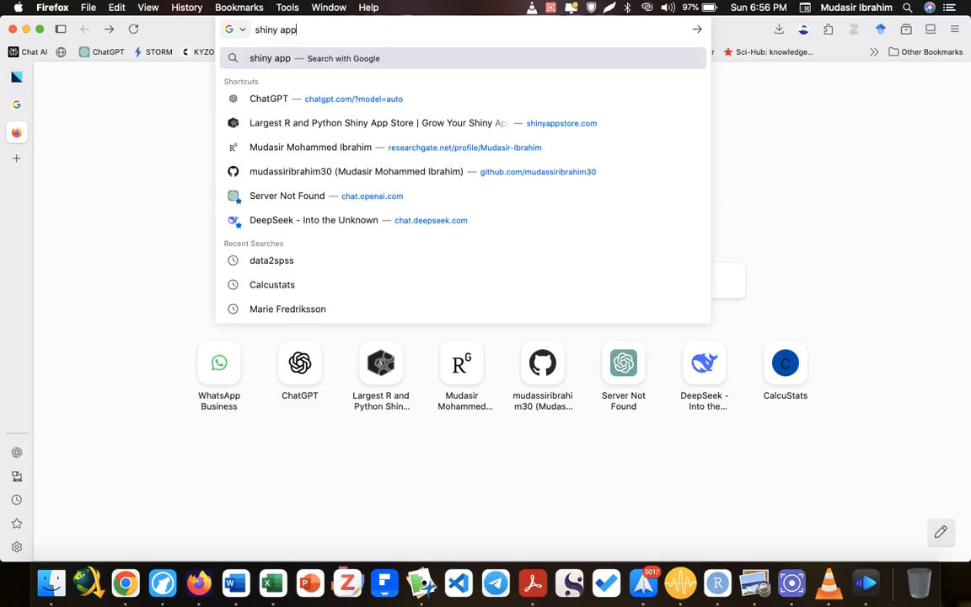
pyautogui.write(' store')
pyautogui.press('Return')
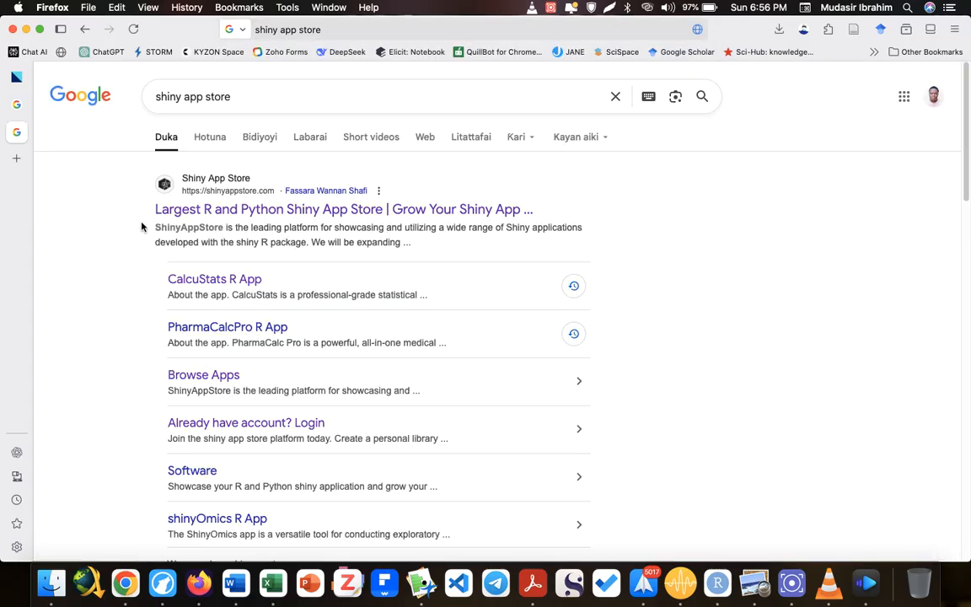
pyautogui.click(344, 208)
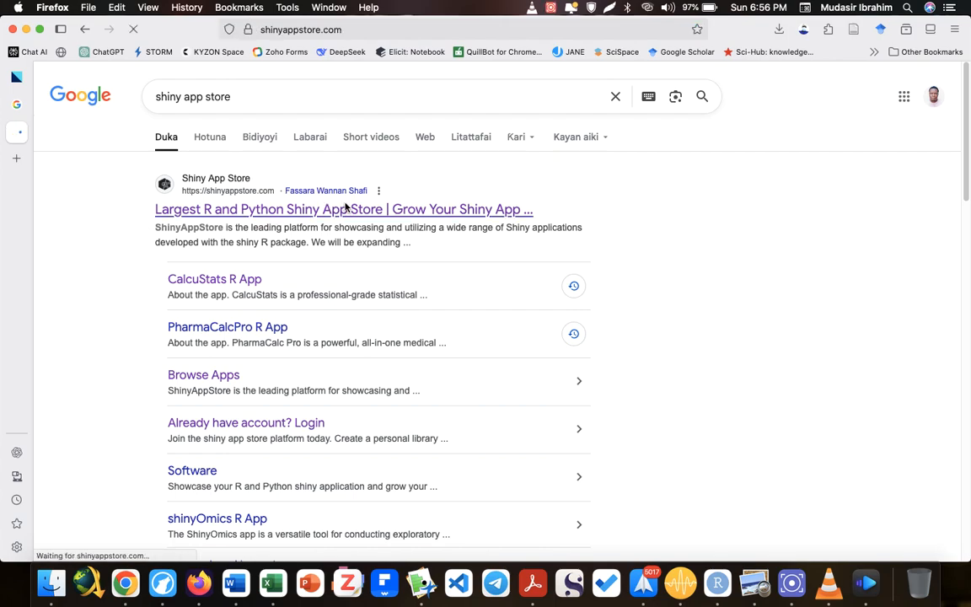
# Step: Open the Data2SPSS app page from the newly added Shiny applications
pyautogui.scroll(-5, 236, 244)
pyautogui.scroll(-2, 235, 244)
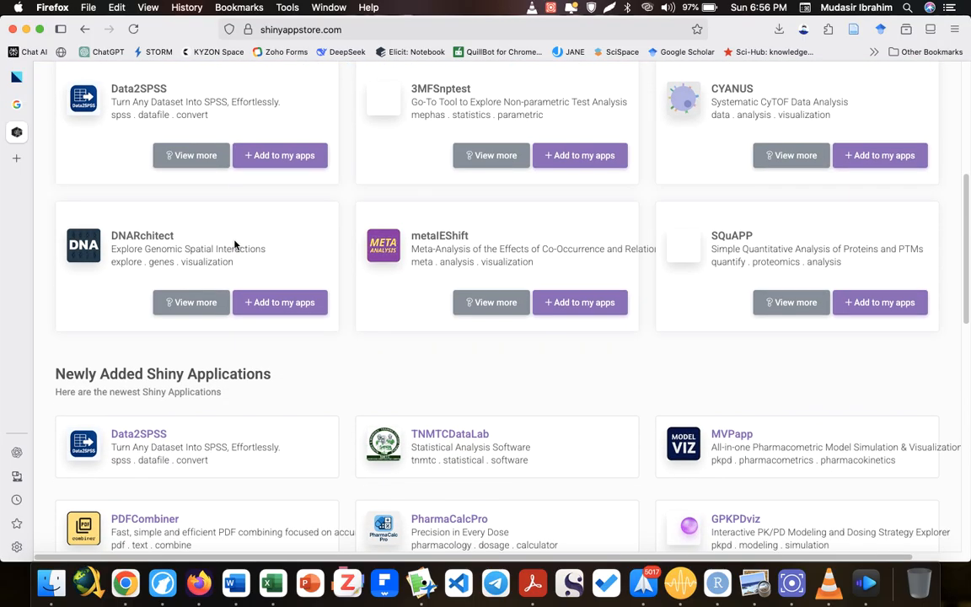
pyautogui.scroll(-5, 235, 244)
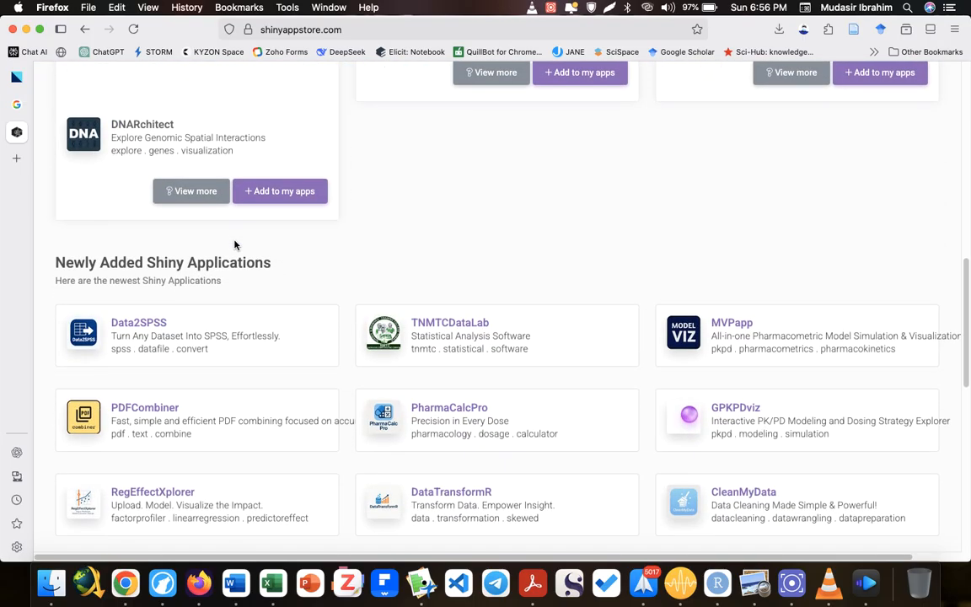
pyautogui.scroll(-3, 235, 245)
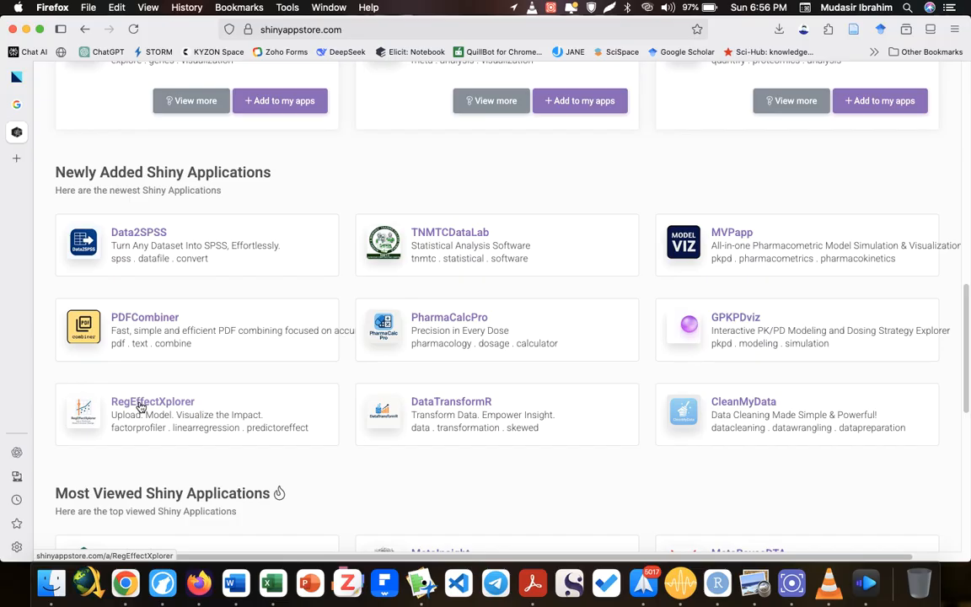
pyautogui.click(129, 235)
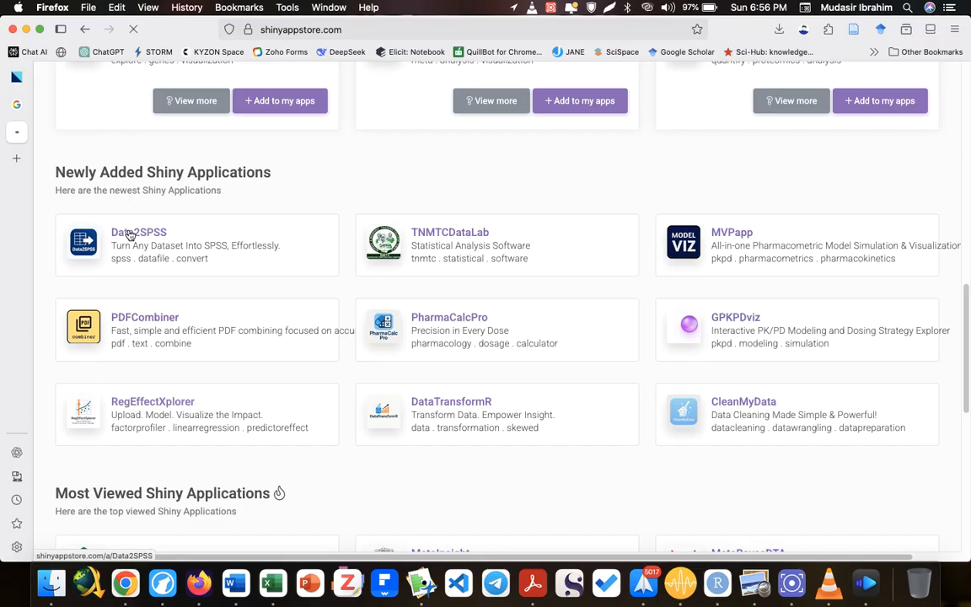
# Step: Review the Data2SPSS description page and launch the application
pyautogui.scroll(-3, 218, 222)
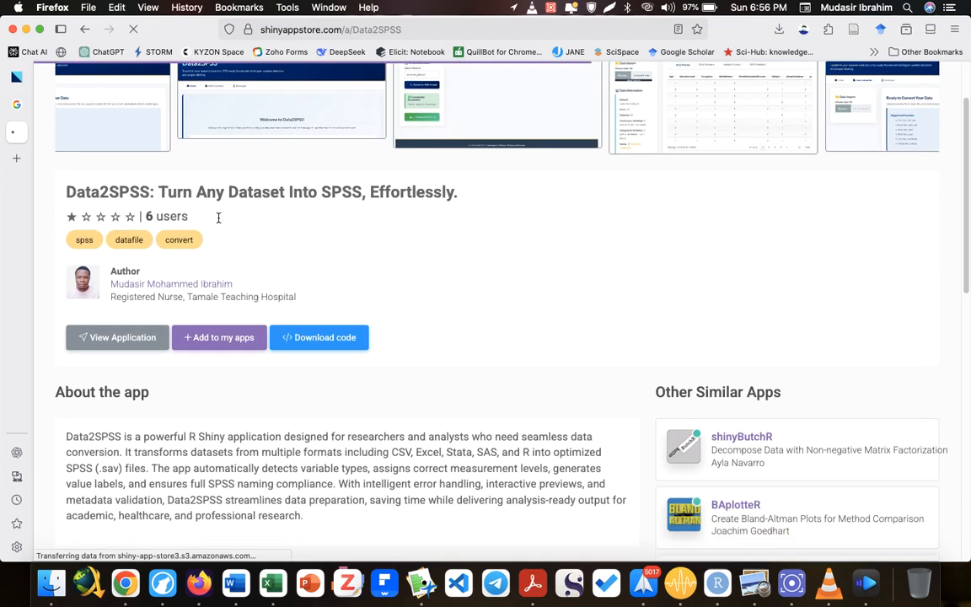
pyautogui.scroll(-6, 218, 222)
pyautogui.scroll(9, 219, 221)
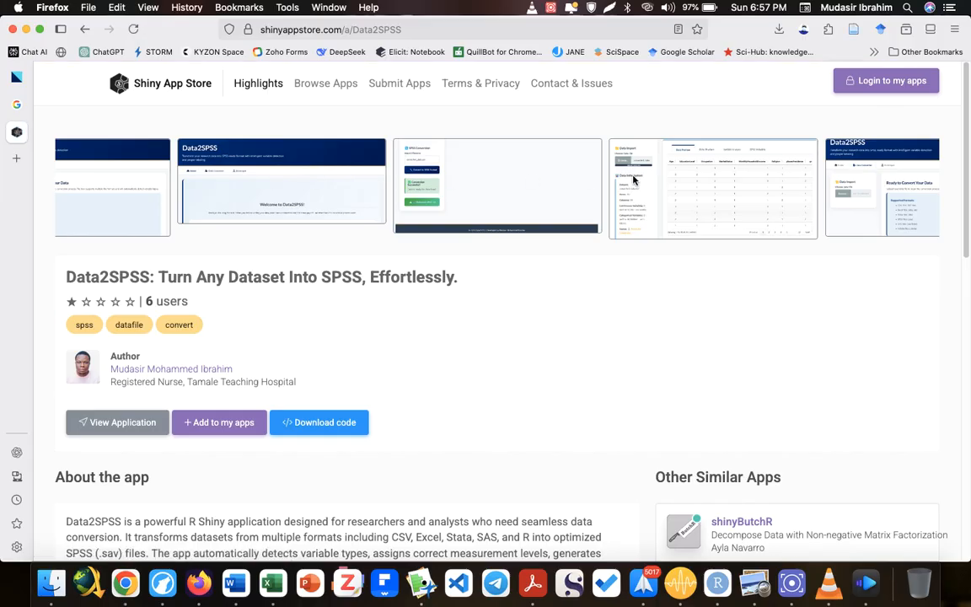
pyautogui.scroll(-2, 384, 270)
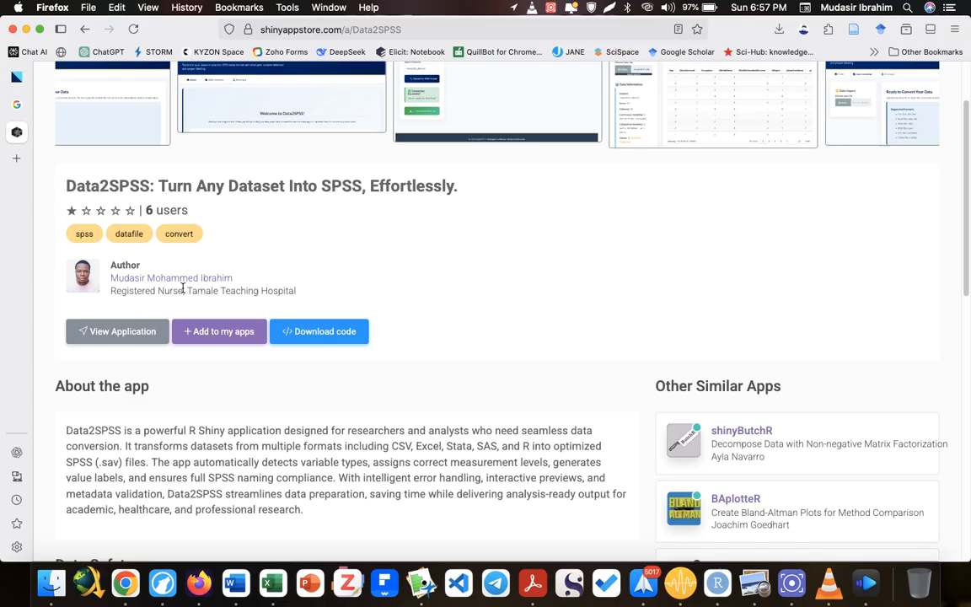
pyautogui.scroll(-3, 189, 327)
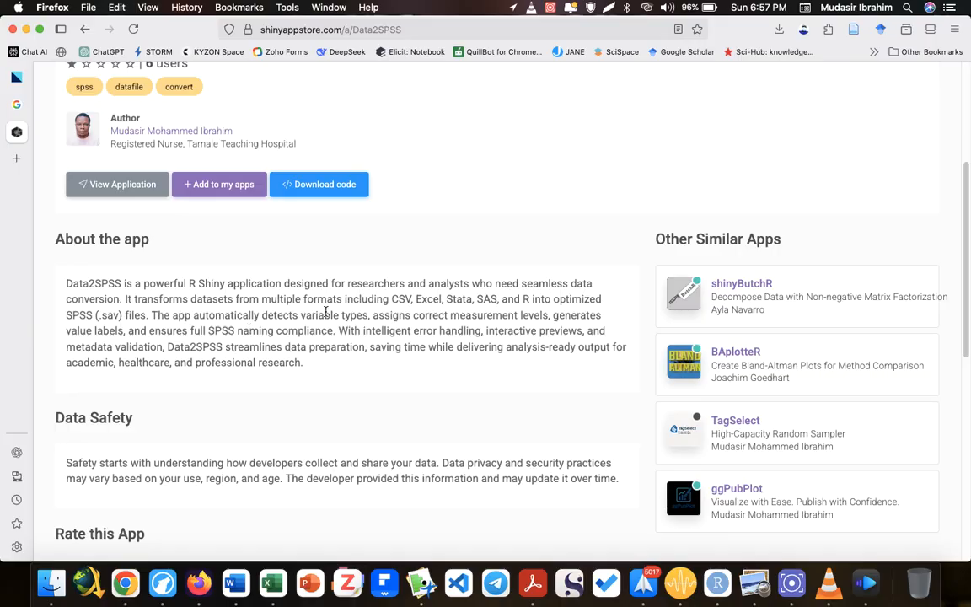
pyautogui.click(95, 185)
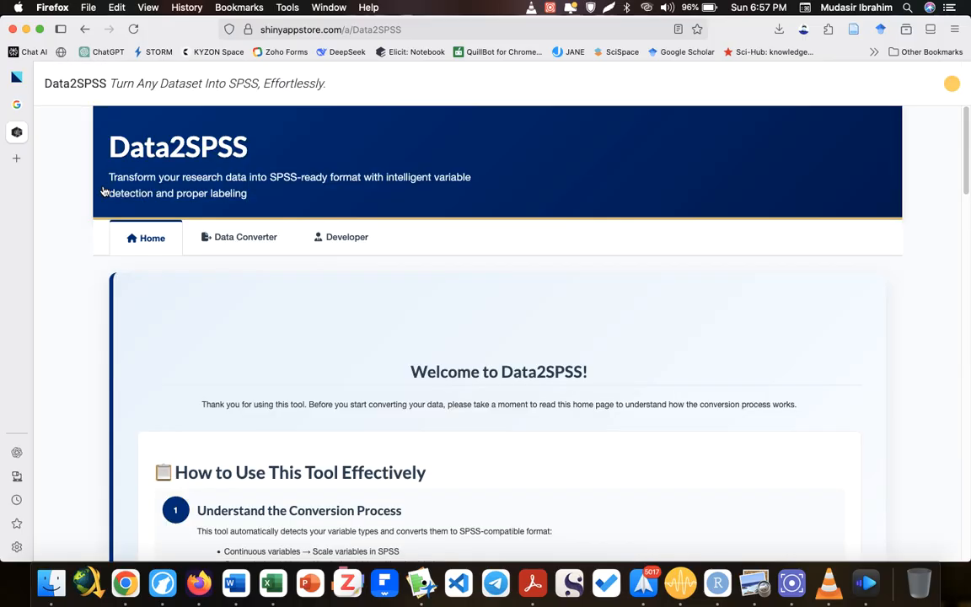
# Step: Go back to the store's app list and relaunch Data2SPSS from its page
pyautogui.click(85, 29)
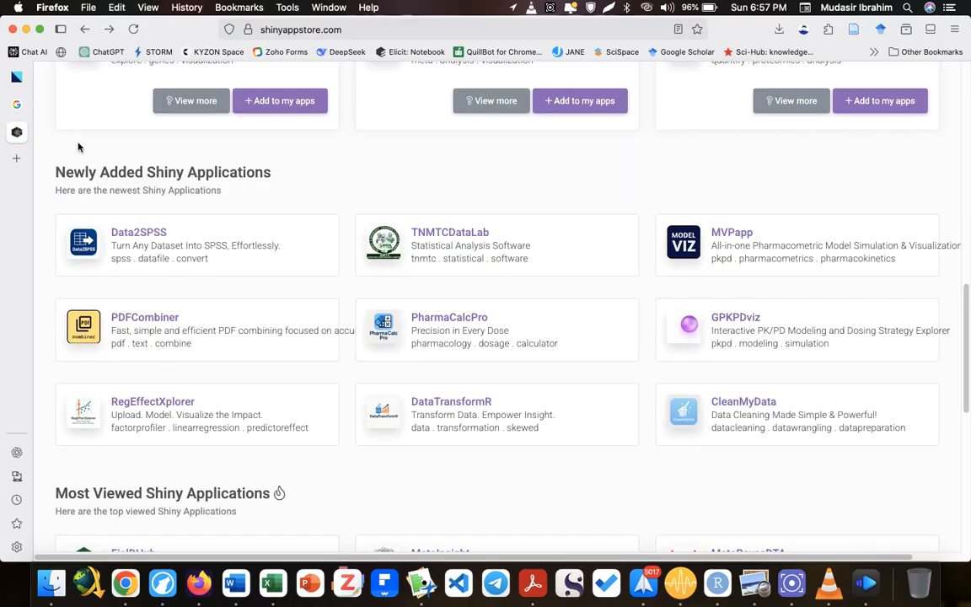
pyautogui.click(133, 234)
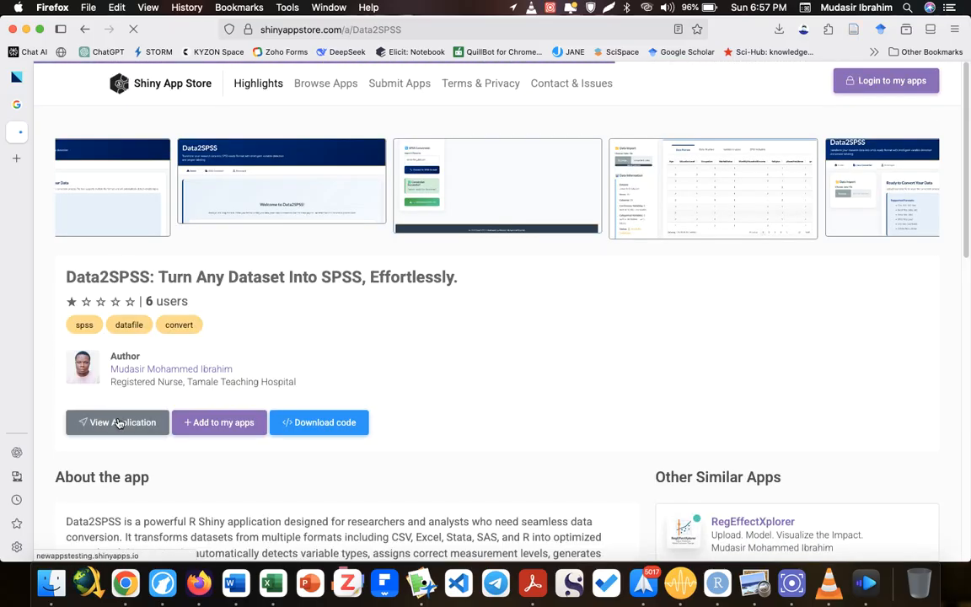
pyautogui.click(119, 423)
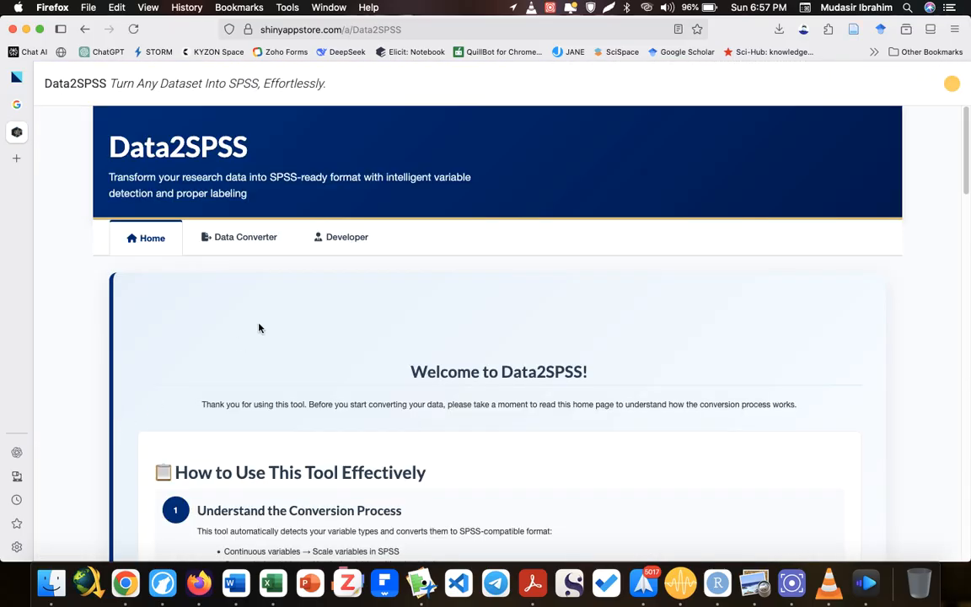
# Step: Read the Data2SPSS home page, covering the usage instructions, key features, quick conversion steps and technical note
pyautogui.scroll(-1, 258, 327)
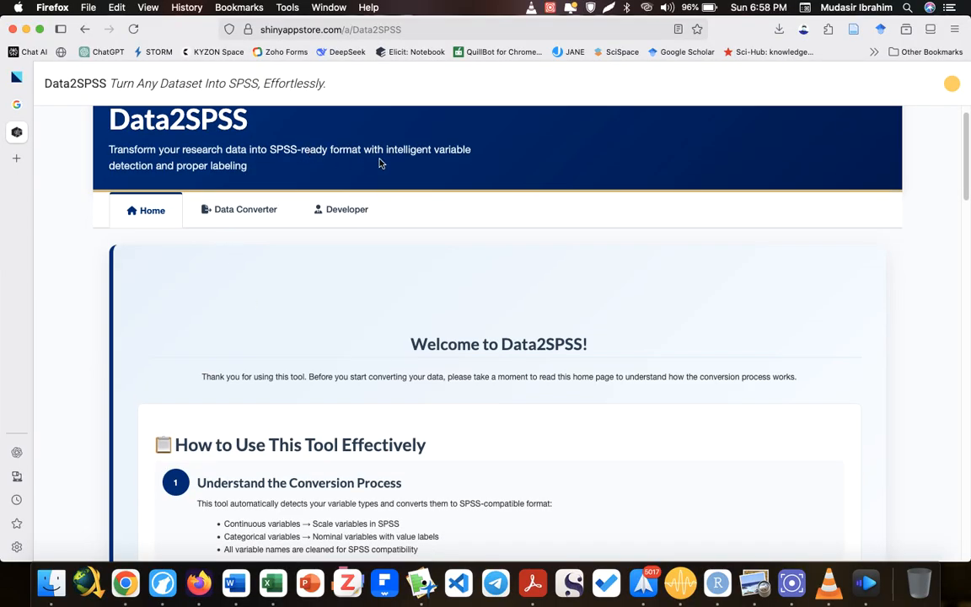
pyautogui.scroll(-5, 235, 179)
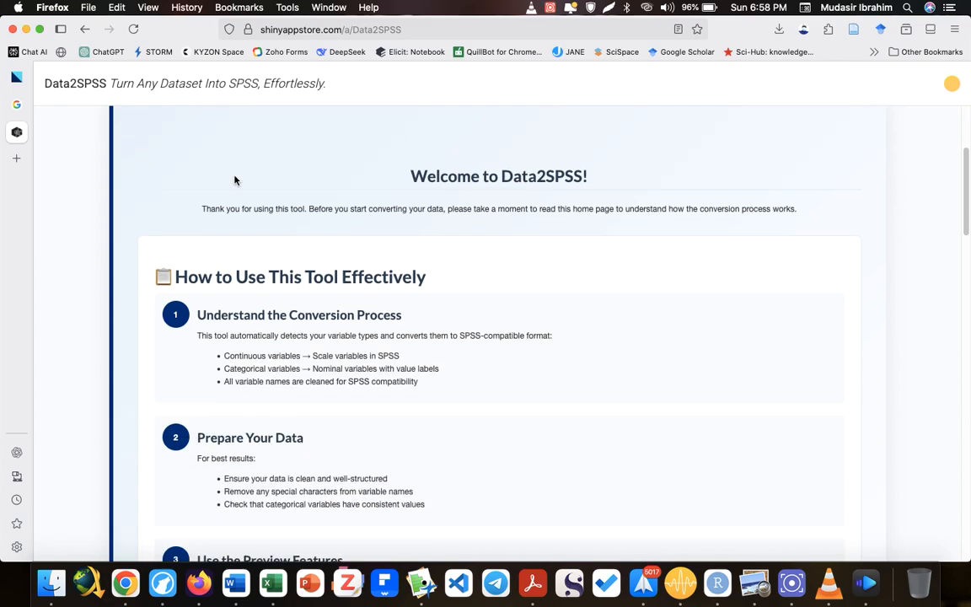
pyautogui.scroll(-1, 235, 179)
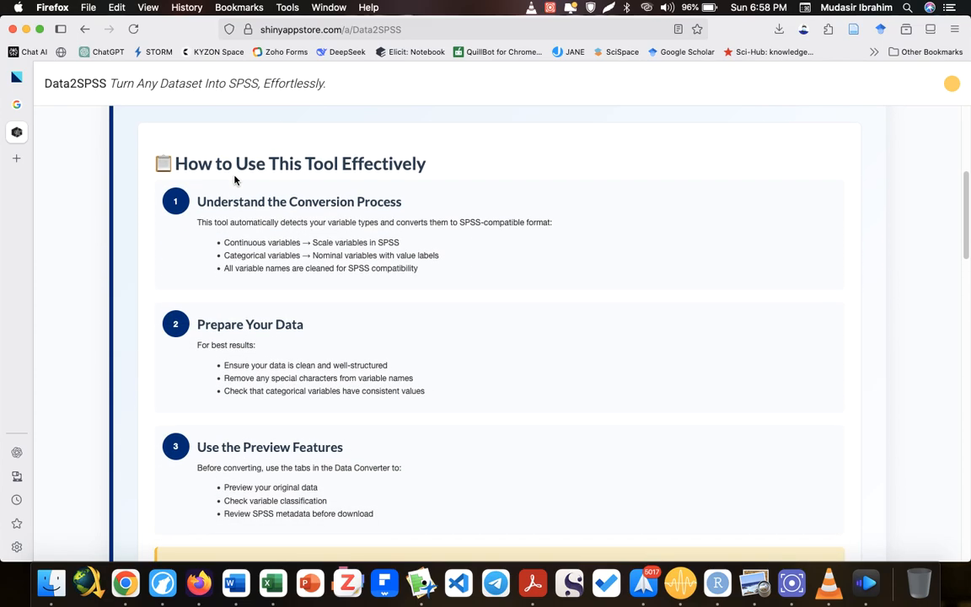
pyautogui.scroll(-10, 237, 180)
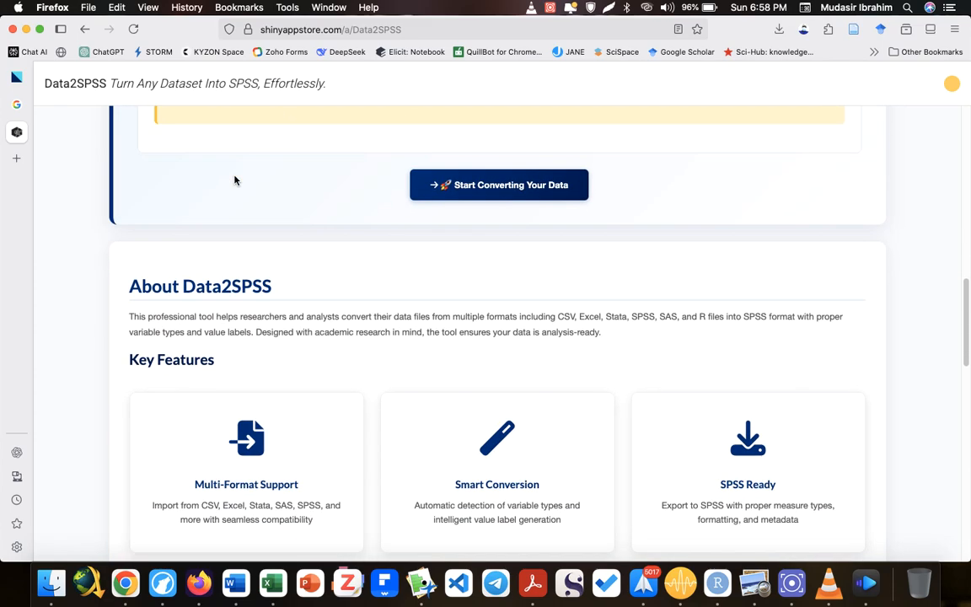
pyautogui.scroll(-14, 297, 217)
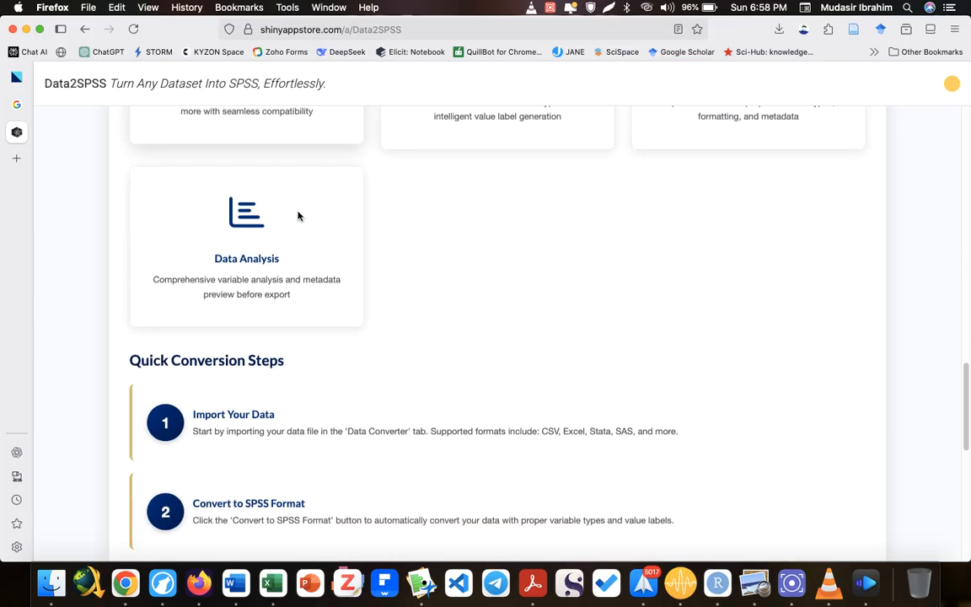
pyautogui.scroll(2, 269, 173)
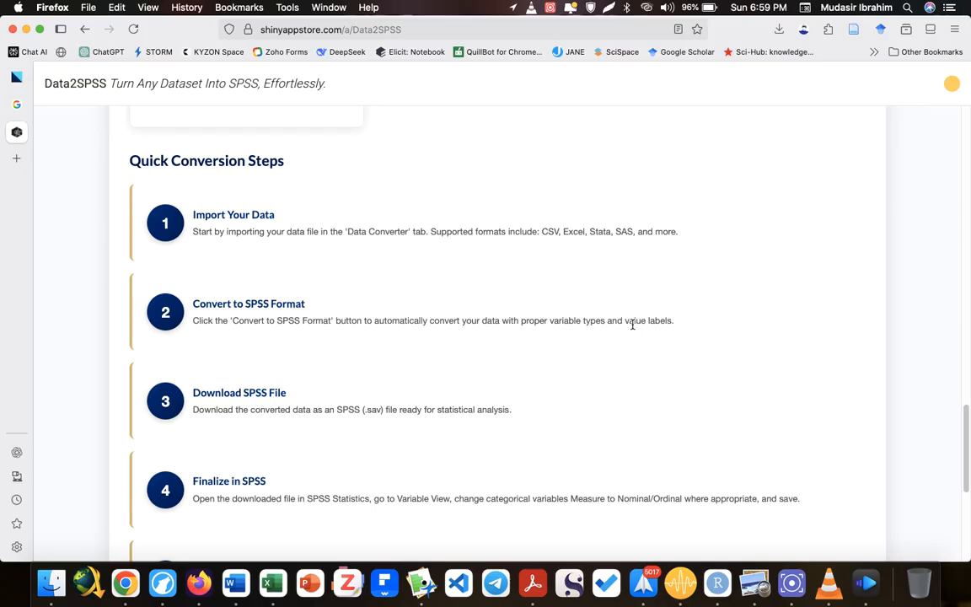
pyautogui.scroll(-3, 632, 324)
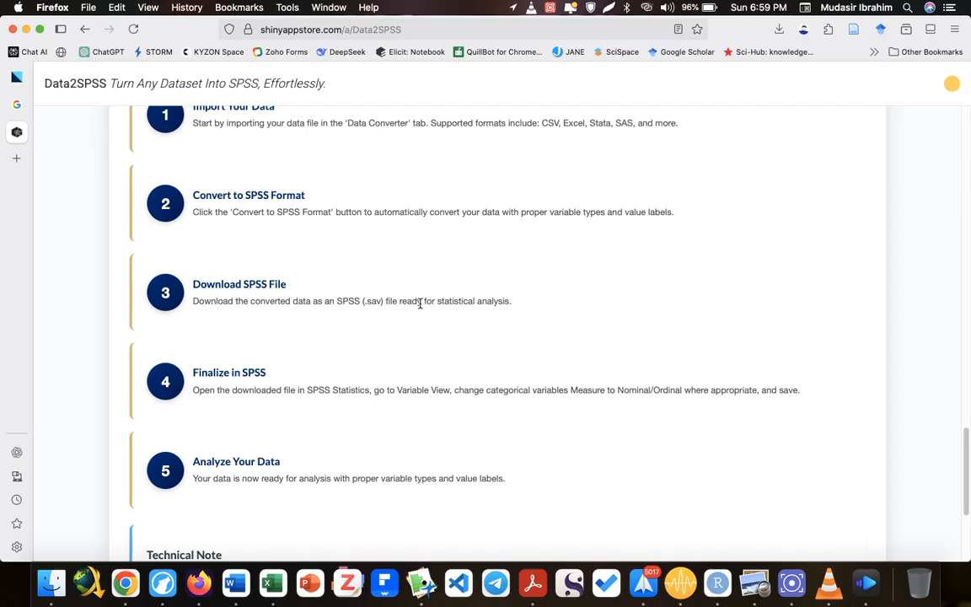
pyautogui.scroll(-3, 419, 304)
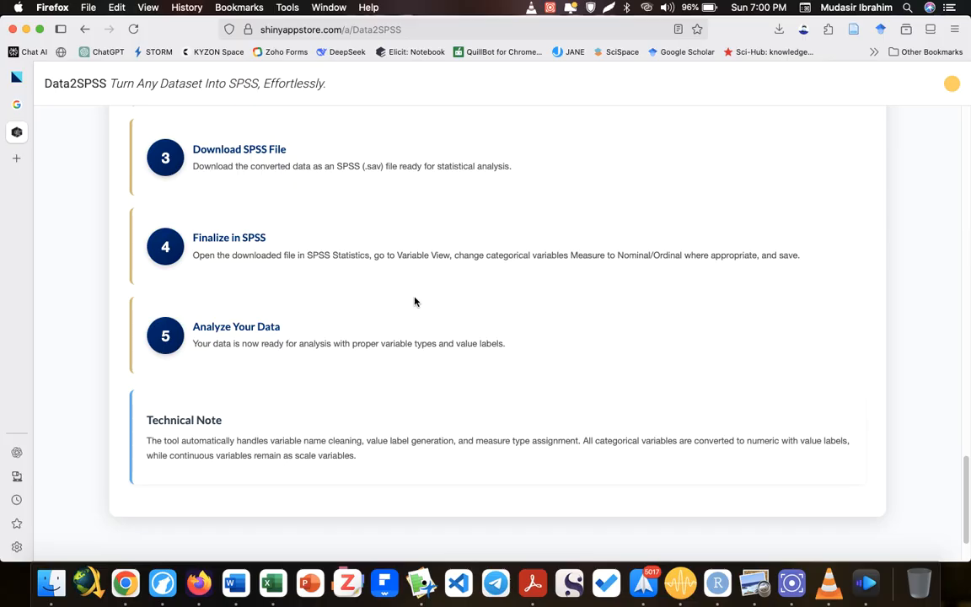
pyautogui.scroll(-2, 415, 302)
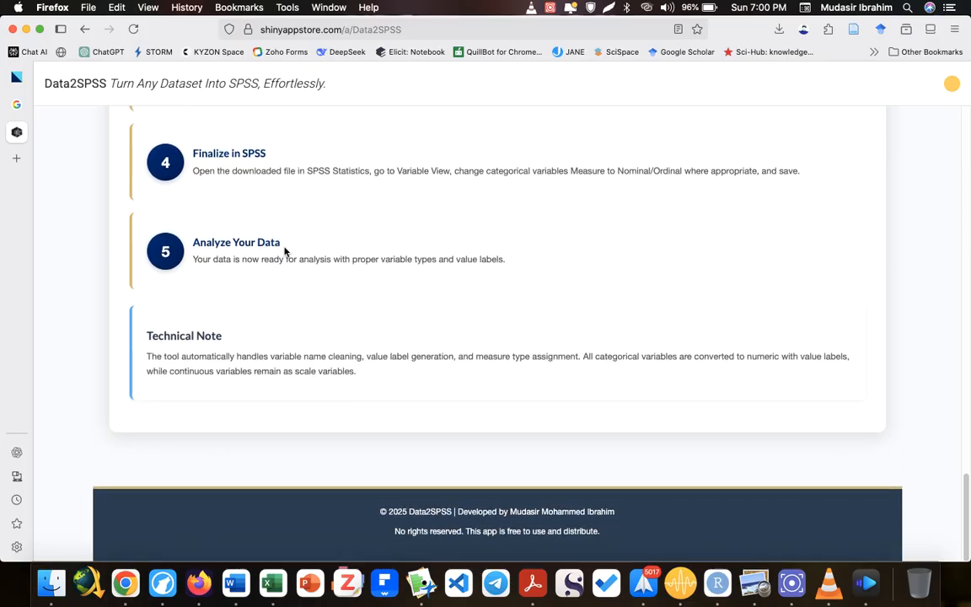
# Step: Start converting data from the home page and bring up the Data Converter section
pyautogui.scroll(20, 285, 250)
pyautogui.scroll(-10, 251, 234)
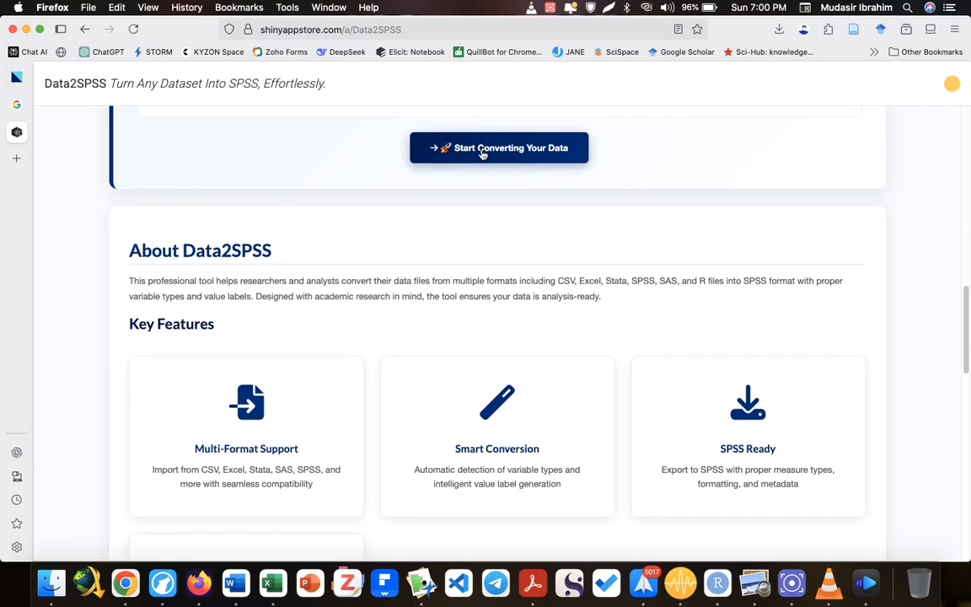
pyautogui.click(482, 152)
pyautogui.scroll(10, 305, 227)
pyautogui.click(151, 241)
pyautogui.click(243, 243)
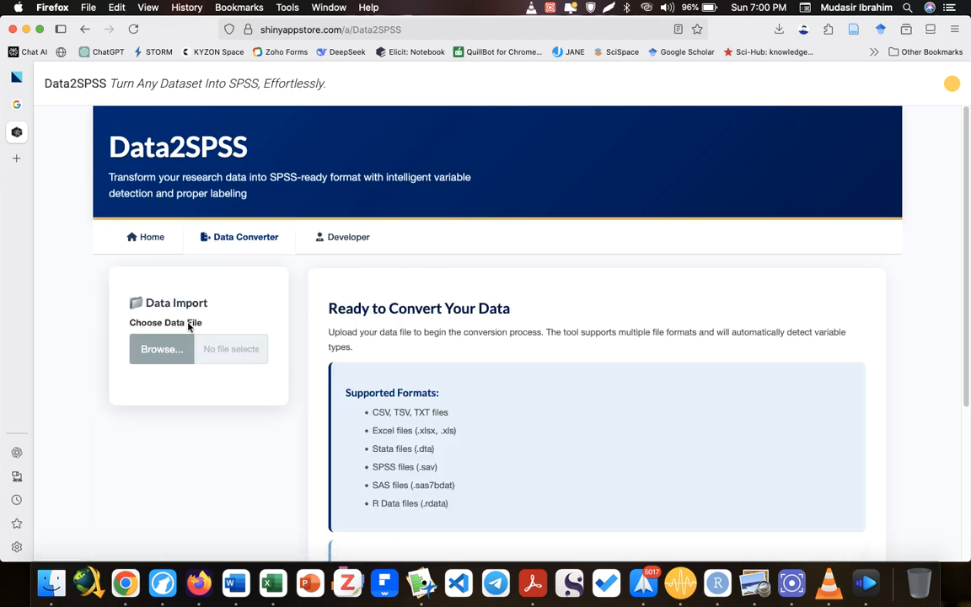
# Step: Examine the Developer section, including the profile, technical features and contact information
pyautogui.click(335, 239)
pyautogui.scroll(-7, 351, 232)
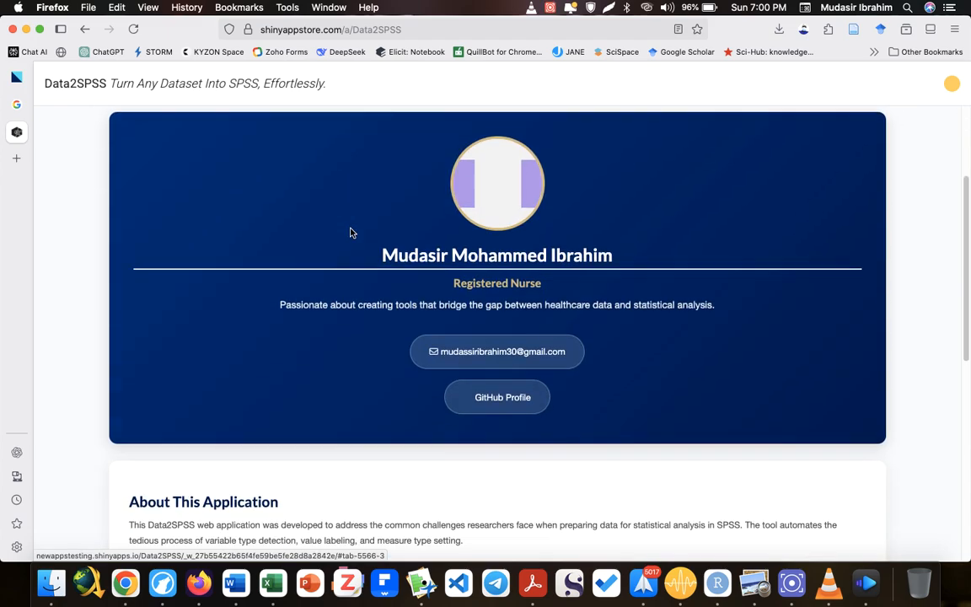
pyautogui.scroll(3, 350, 233)
pyautogui.scroll(5, 354, 234)
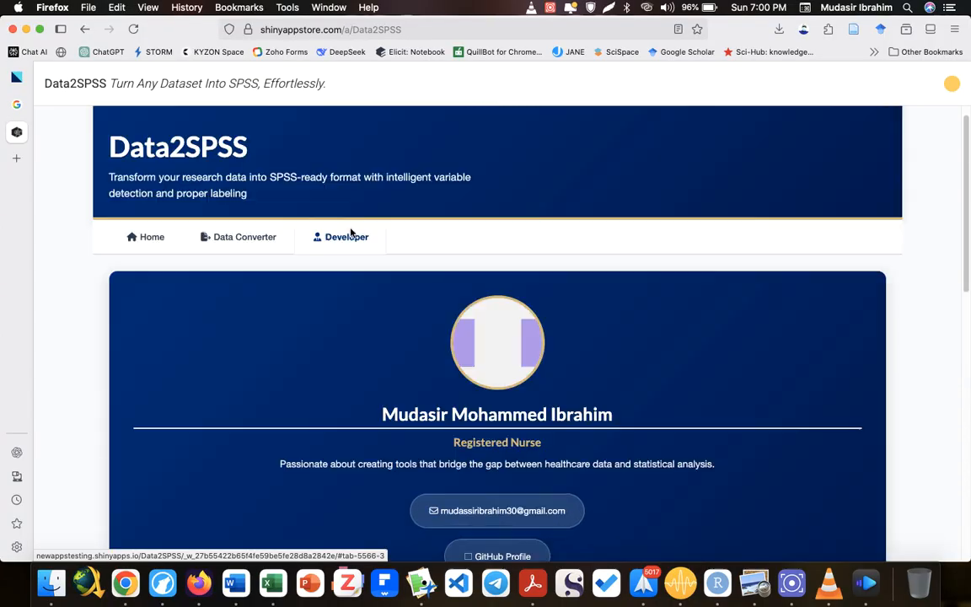
pyautogui.scroll(-10, 373, 403)
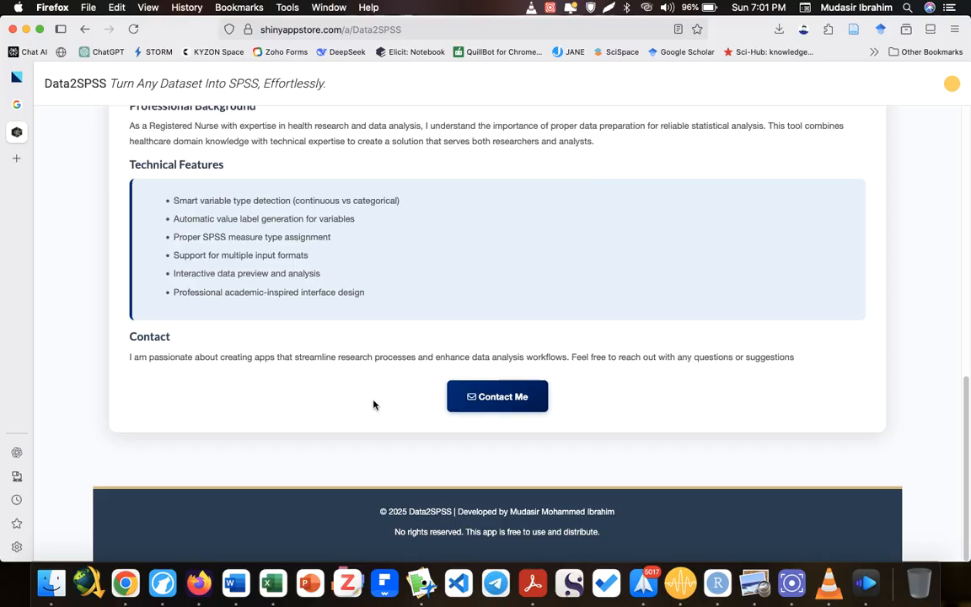
pyautogui.scroll(10, 374, 405)
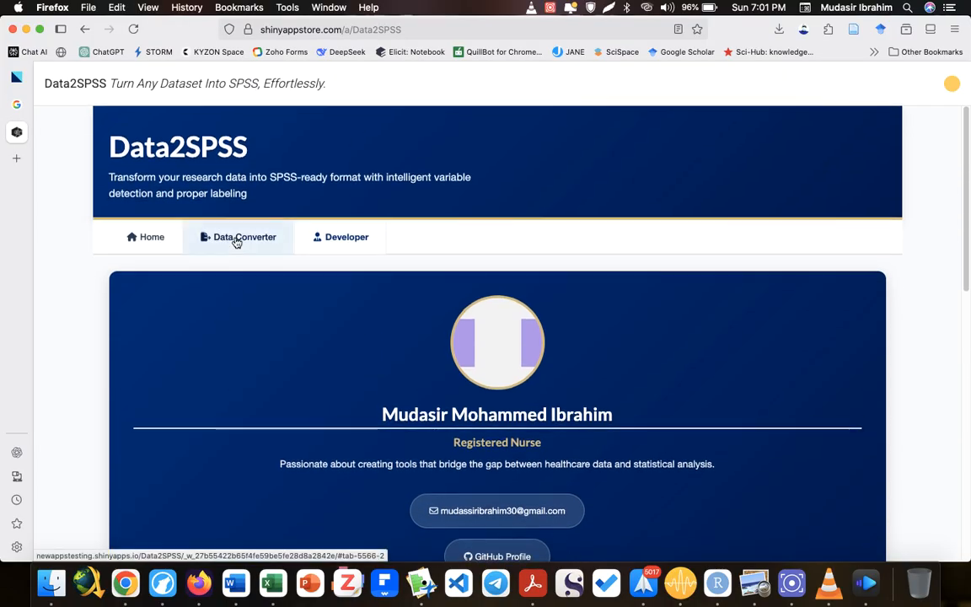
# Step: Return to the Data Converter section and review the file formats supported for import
pyautogui.click(237, 240)
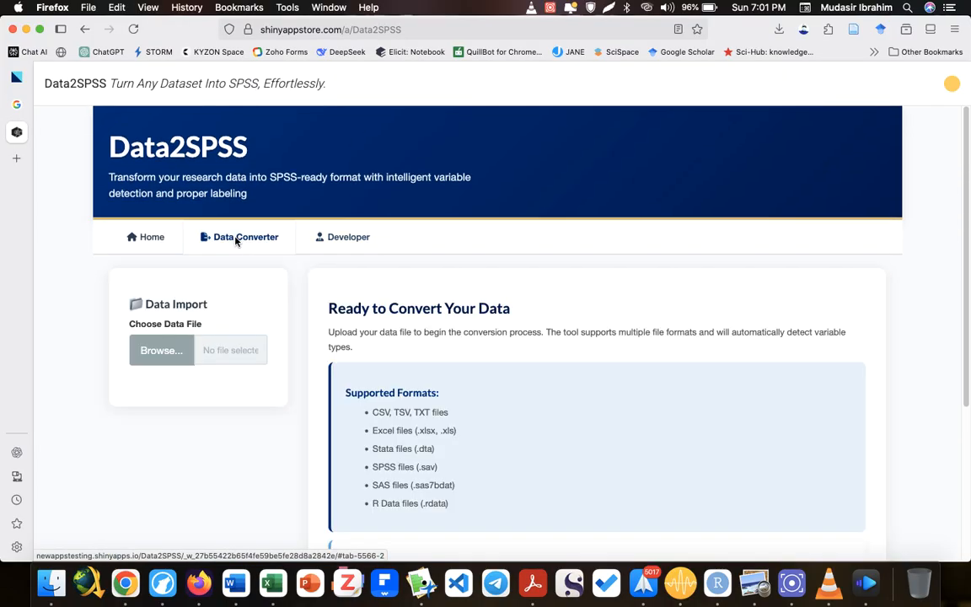
pyautogui.click(179, 352)
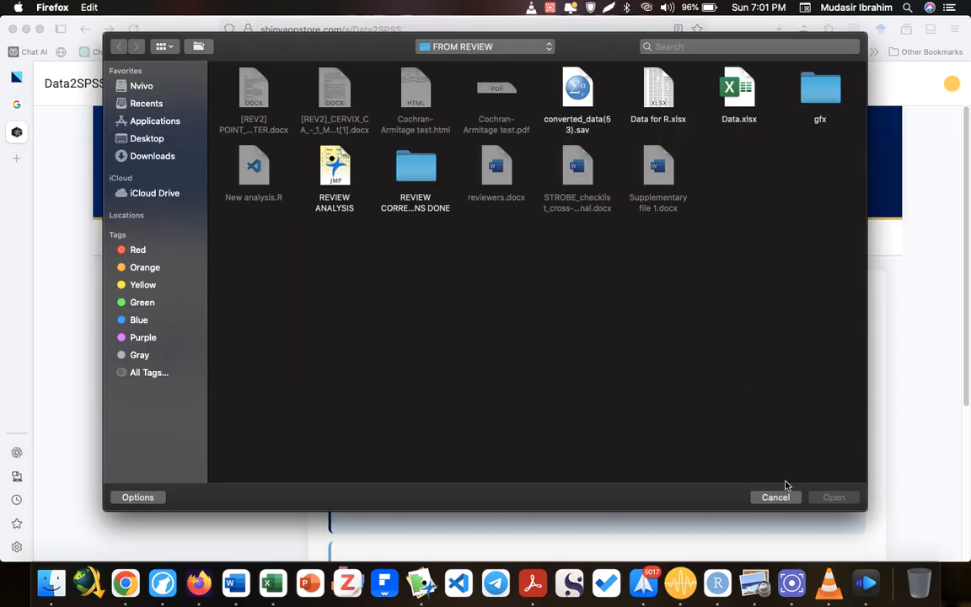
pyautogui.click(774, 498)
pyautogui.scroll(-3, 438, 413)
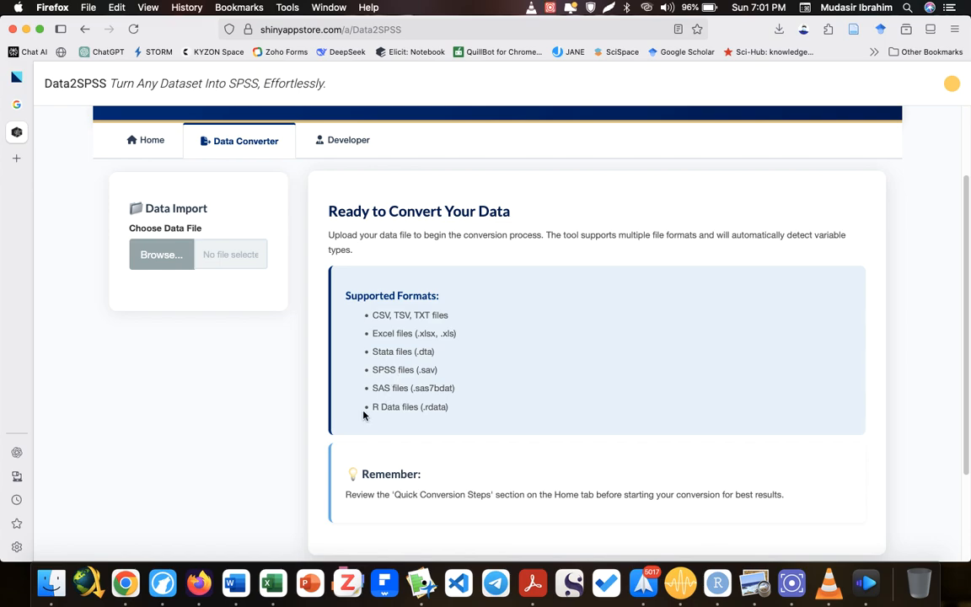
# Step: Import cleaned_data_2025-10-01.xlsx from the Downloads folder, previewing the file's contents before opening it
pyautogui.click(169, 263)
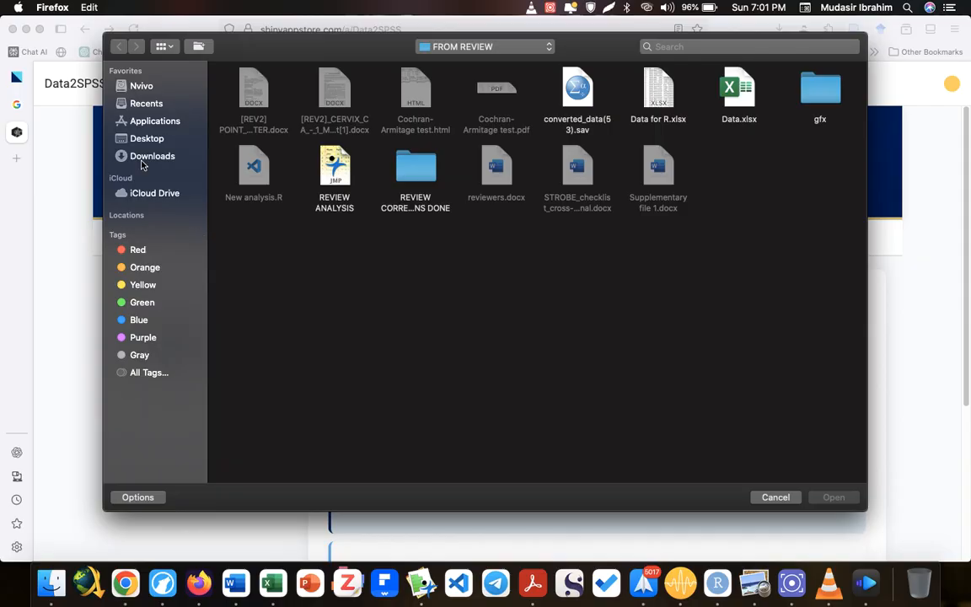
pyautogui.click(145, 158)
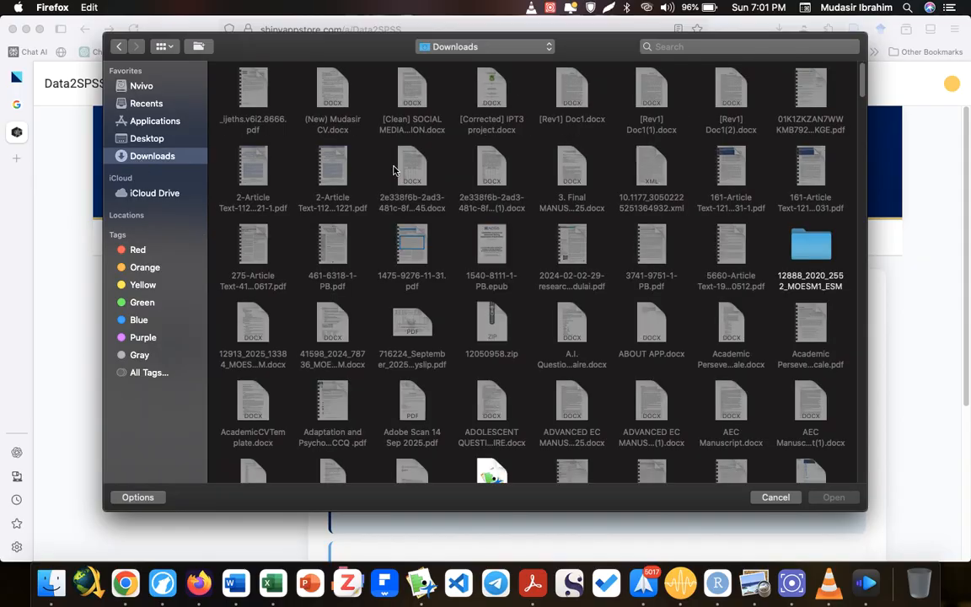
pyautogui.scroll(-5, 396, 169)
pyautogui.scroll(-10, 275, 262)
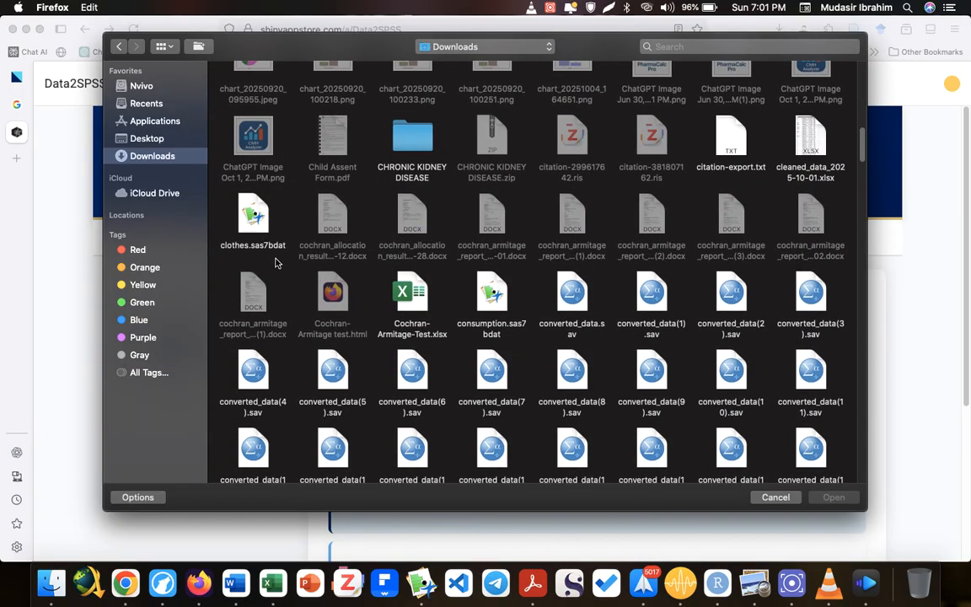
pyautogui.click(804, 133)
pyautogui.press('space')
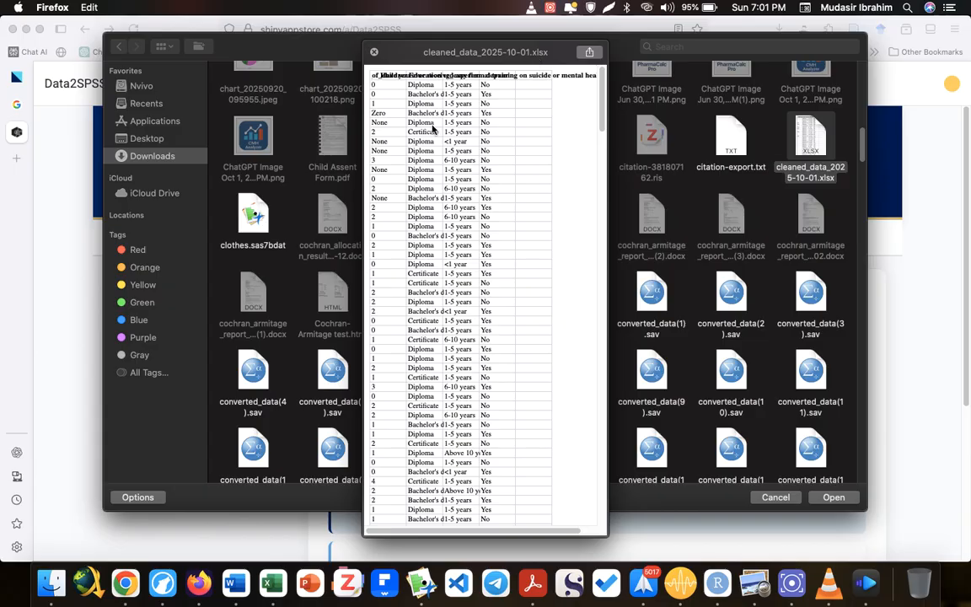
pyautogui.click(374, 51)
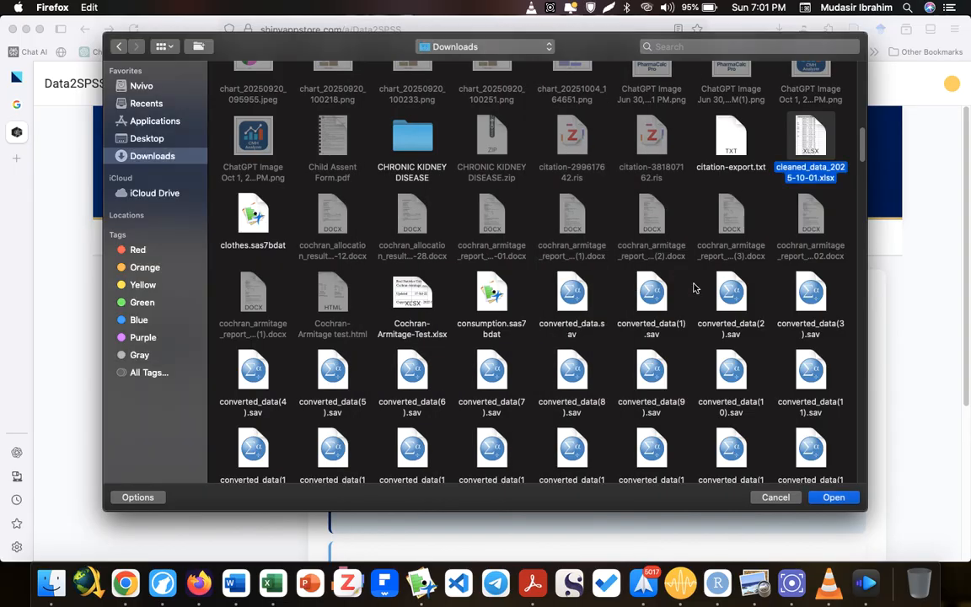
pyautogui.click(834, 497)
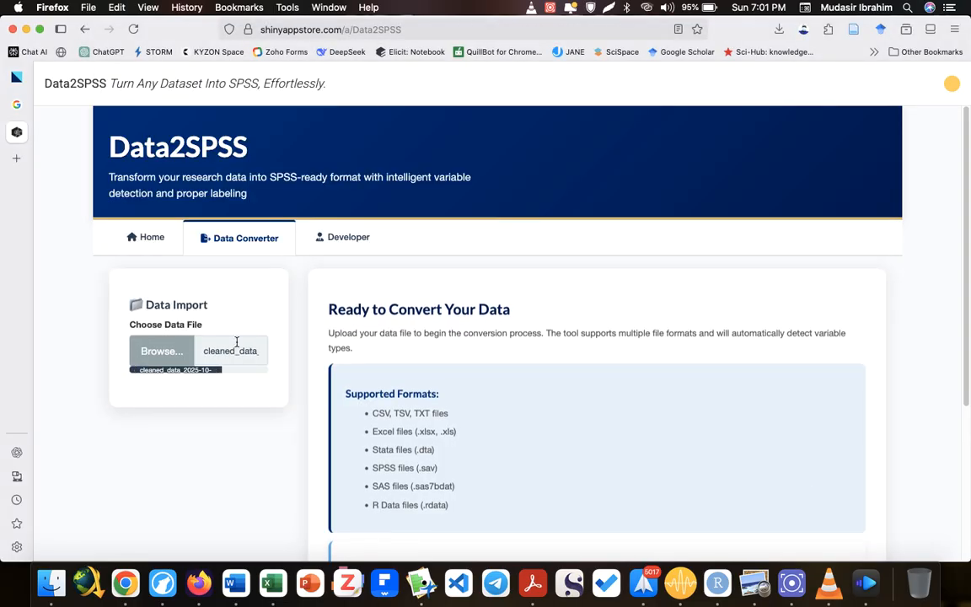
# Step: Examine the imported dataset's information summary, data preview and data structure, including the columns beyond the visible width
pyautogui.scroll(-2, 237, 345)
pyautogui.scroll(-3, 237, 346)
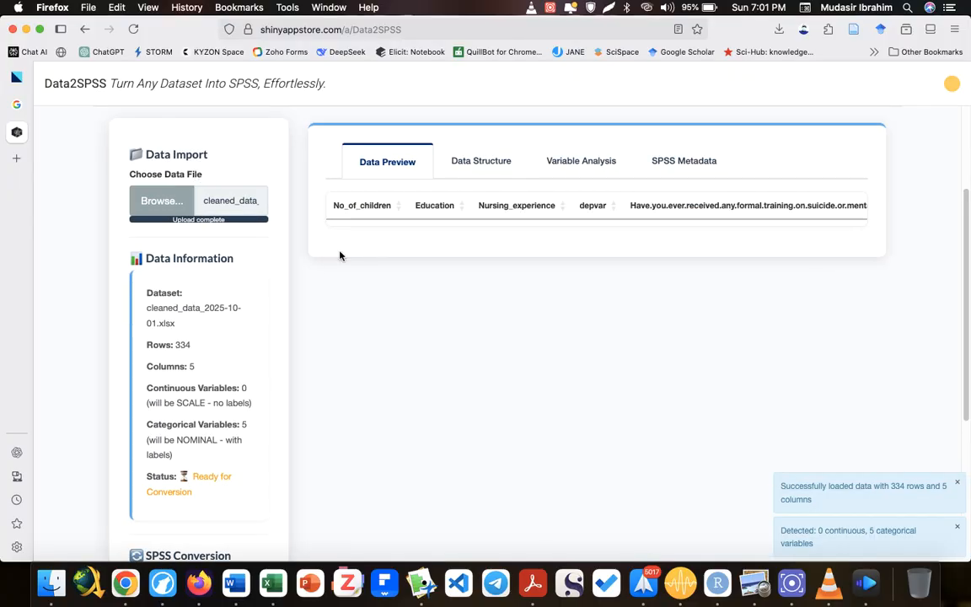
pyautogui.scroll(-1, 400, 297)
pyautogui.hscroll(3, 399, 297)
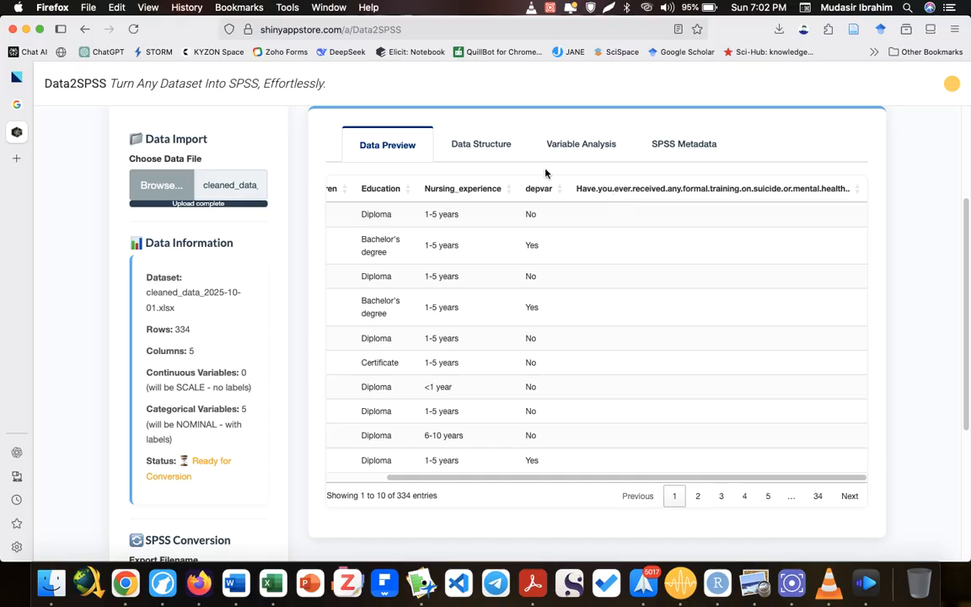
pyautogui.click(489, 146)
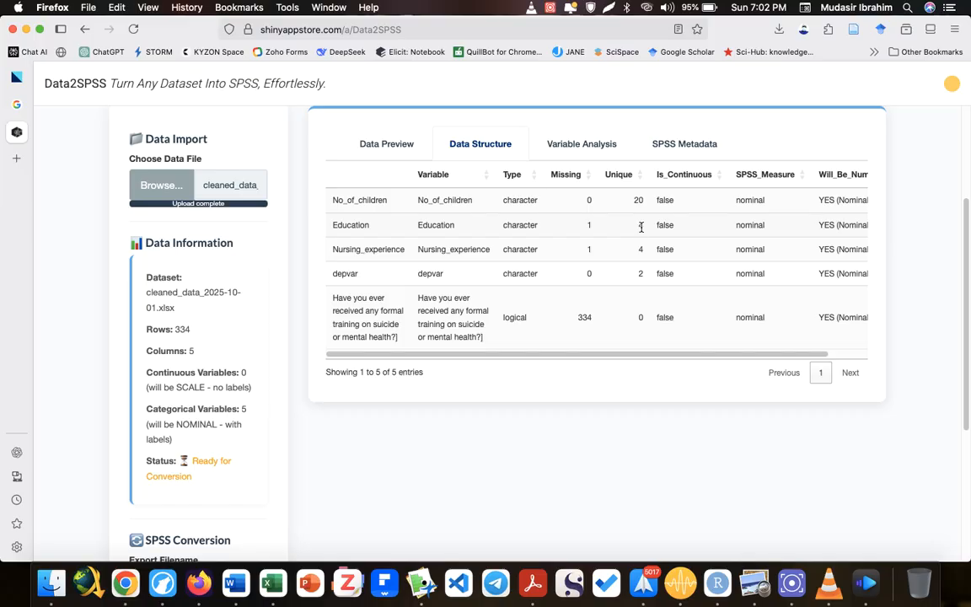
pyautogui.hscroll(2, 686, 234)
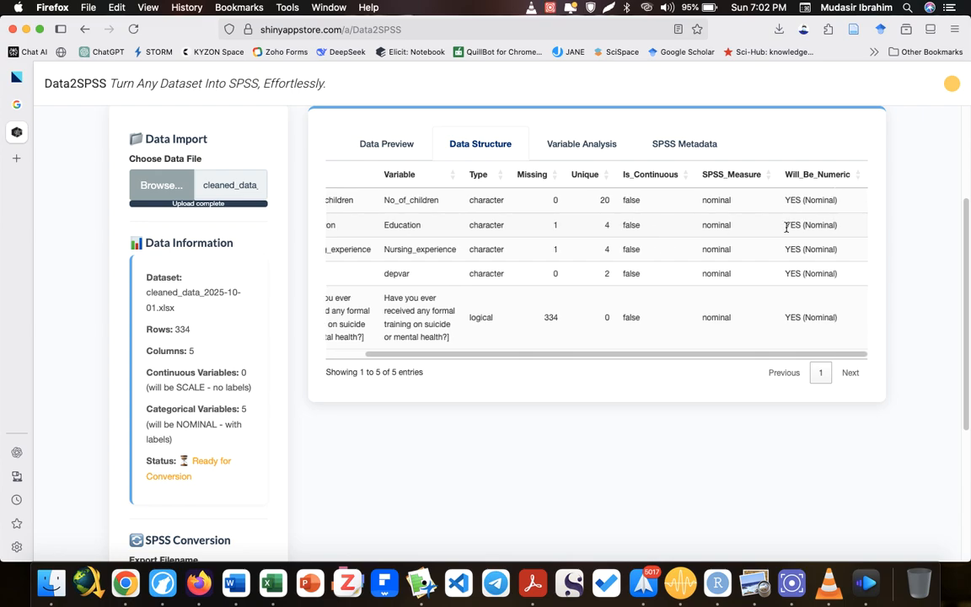
# Step: Review the variable classification of the imported dataset and check its SPSS metadata
pyautogui.scroll(1, 783, 228)
pyautogui.click(585, 160)
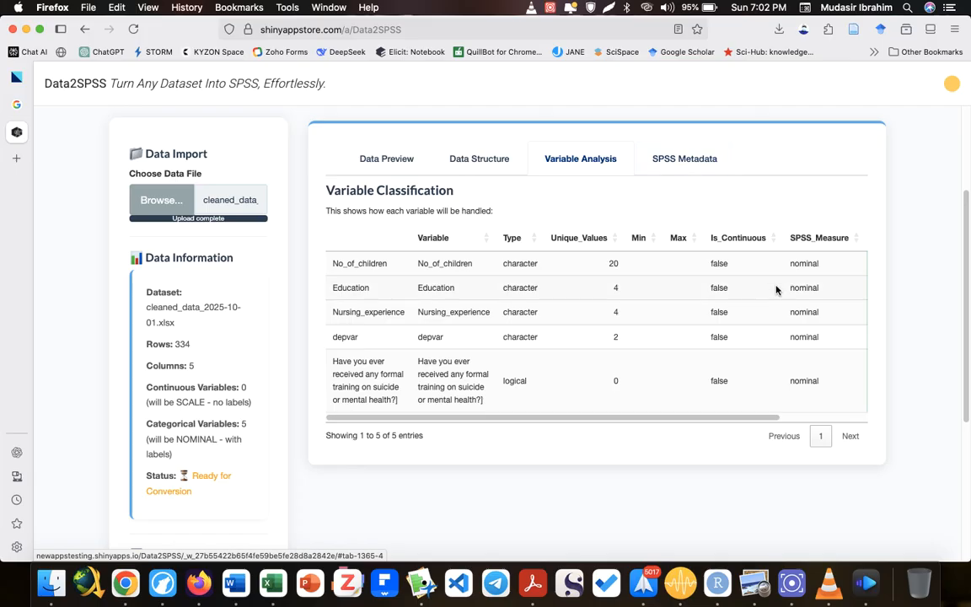
pyautogui.scroll(-2, 783, 306)
pyautogui.scroll(2, 783, 305)
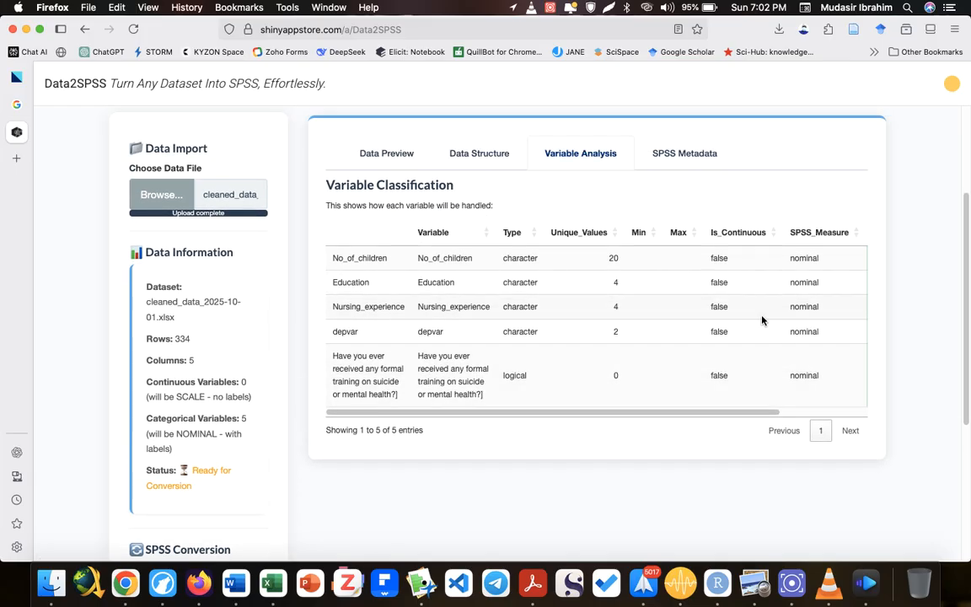
pyautogui.click(684, 154)
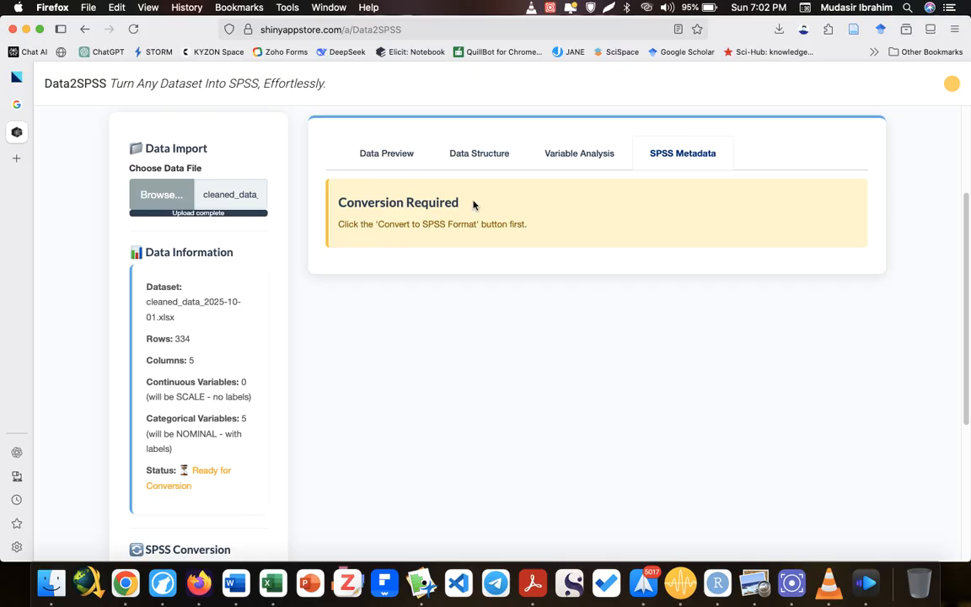
# Step: Name the export file Exampledata.sav and convert the dataset to SPSS format
pyautogui.scroll(-1, 253, 295)
pyautogui.scroll(-2, 192, 312)
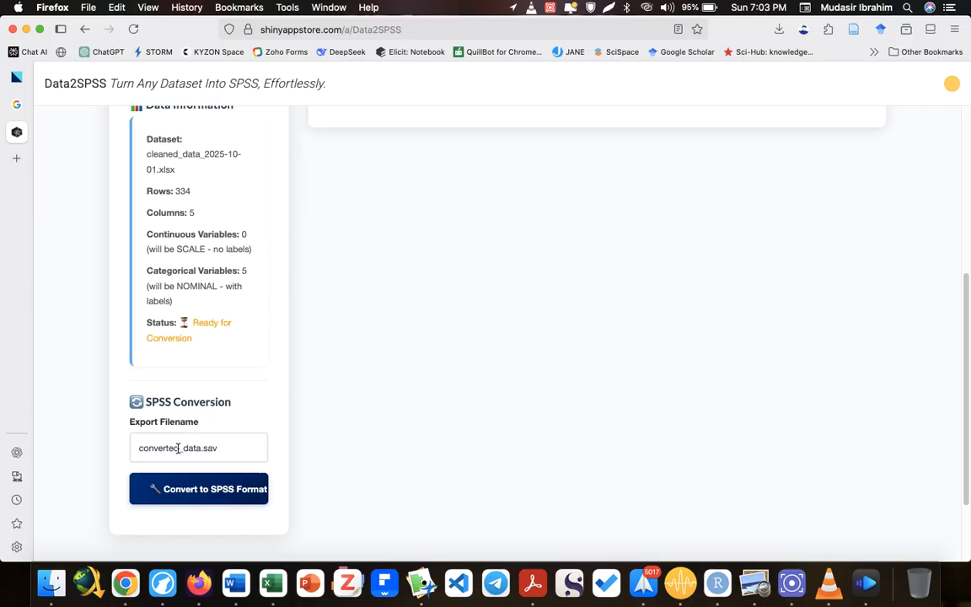
pyautogui.moveTo(177, 448); pyautogui.dragTo(119, 444)
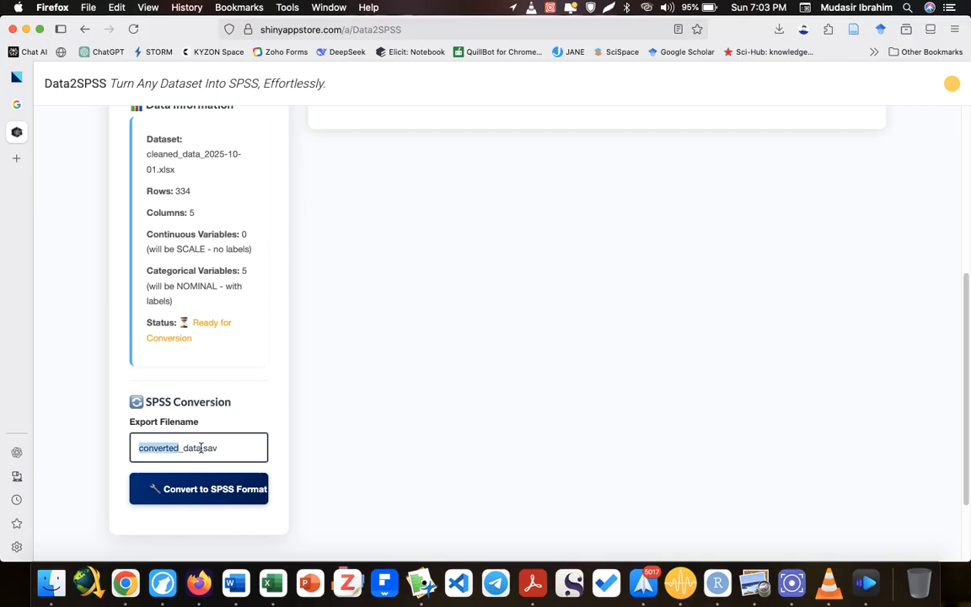
pyautogui.moveTo(201, 449); pyautogui.dragTo(107, 438)
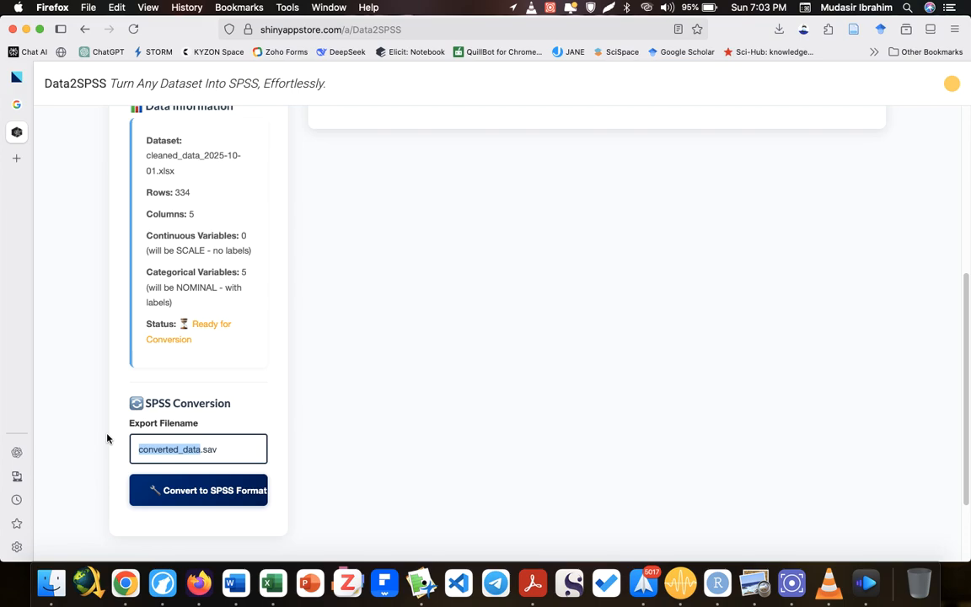
pyautogui.write('Example')
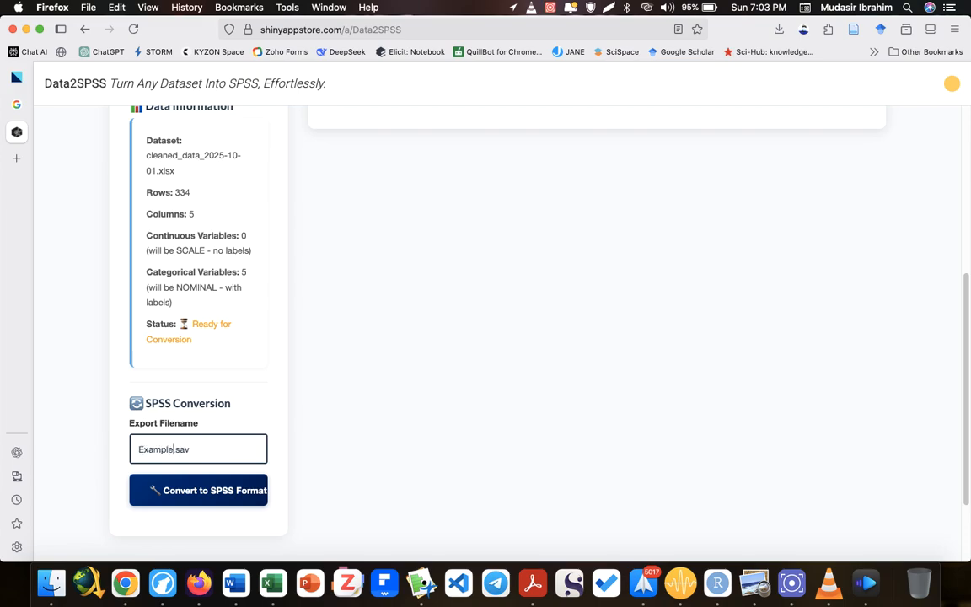
pyautogui.write('data')
pyautogui.click(171, 490)
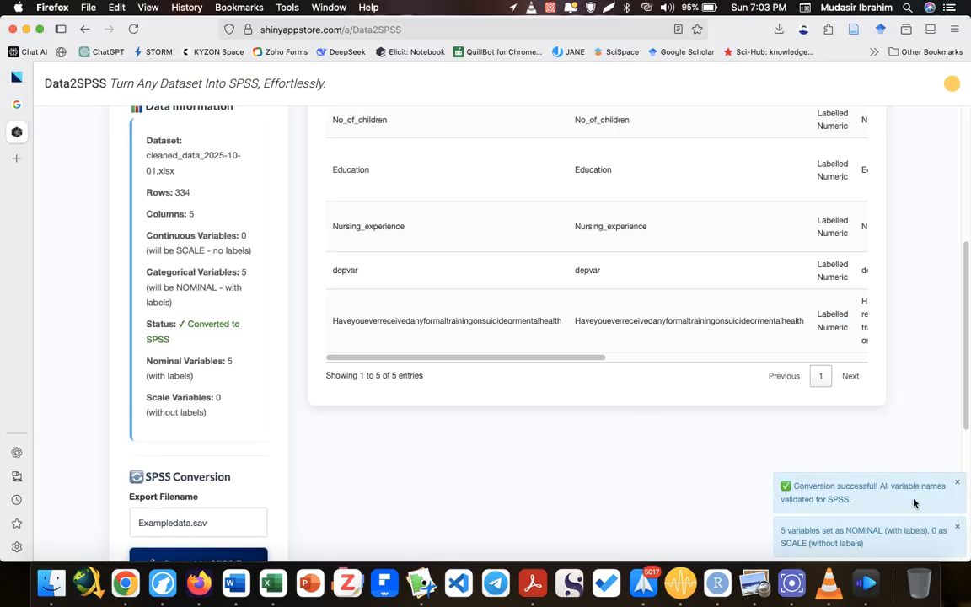
# Step: Download the converted SPSS file, open Exampledata.sav in SPSS Statistics and maximize its window
pyautogui.scroll(-5, 250, 386)
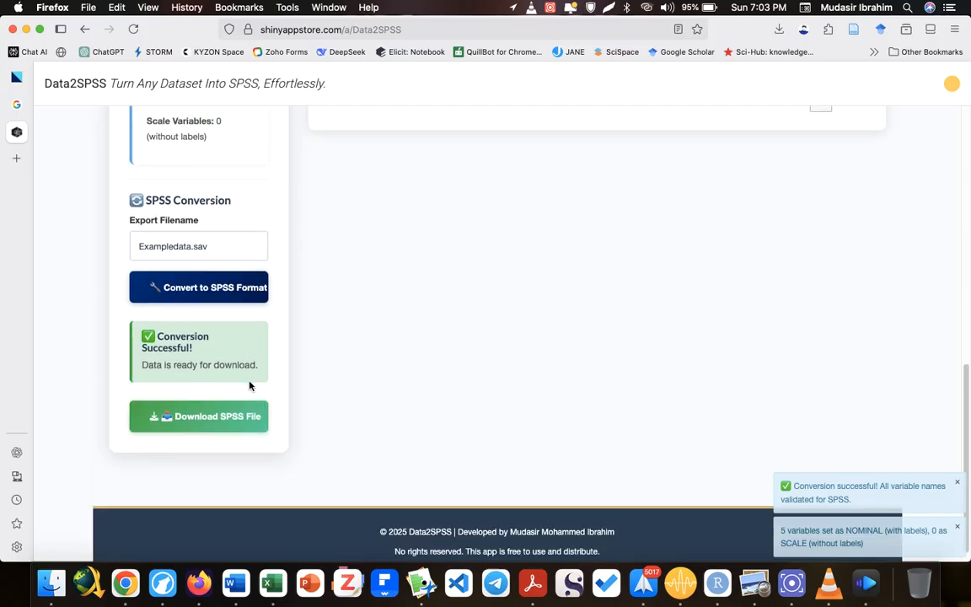
pyautogui.click(156, 401)
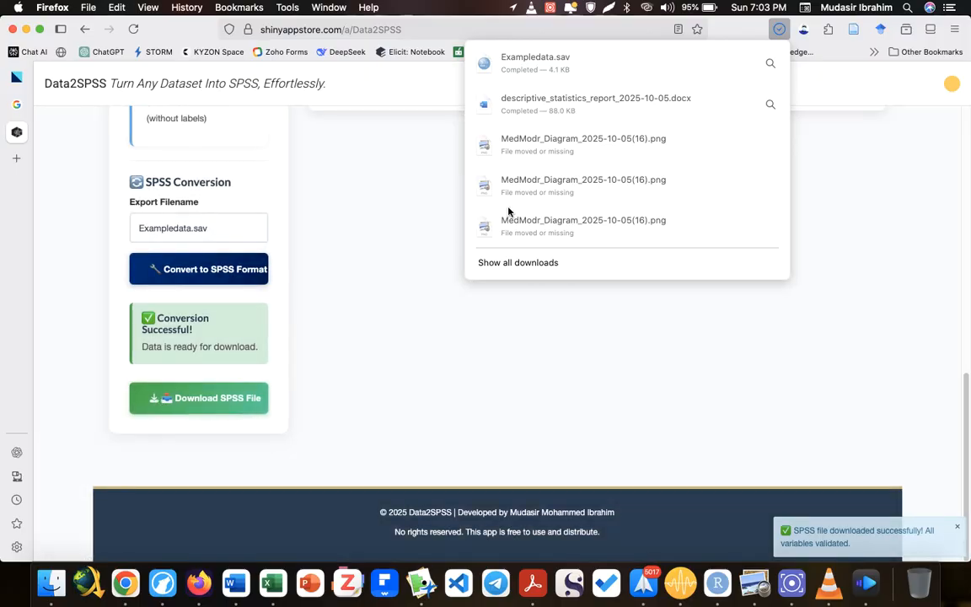
pyautogui.click(771, 63)
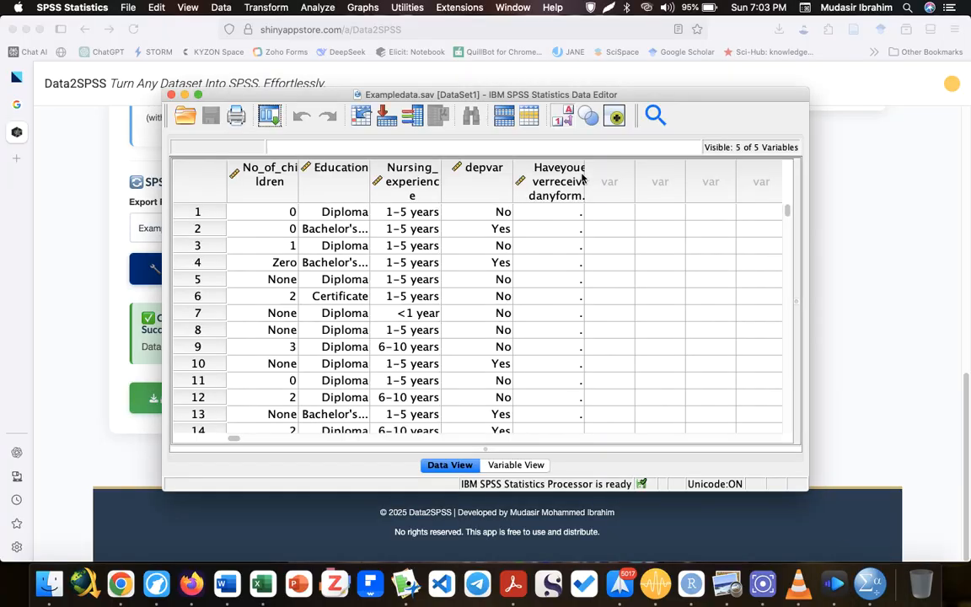
pyautogui.doubleClick(323, 91)
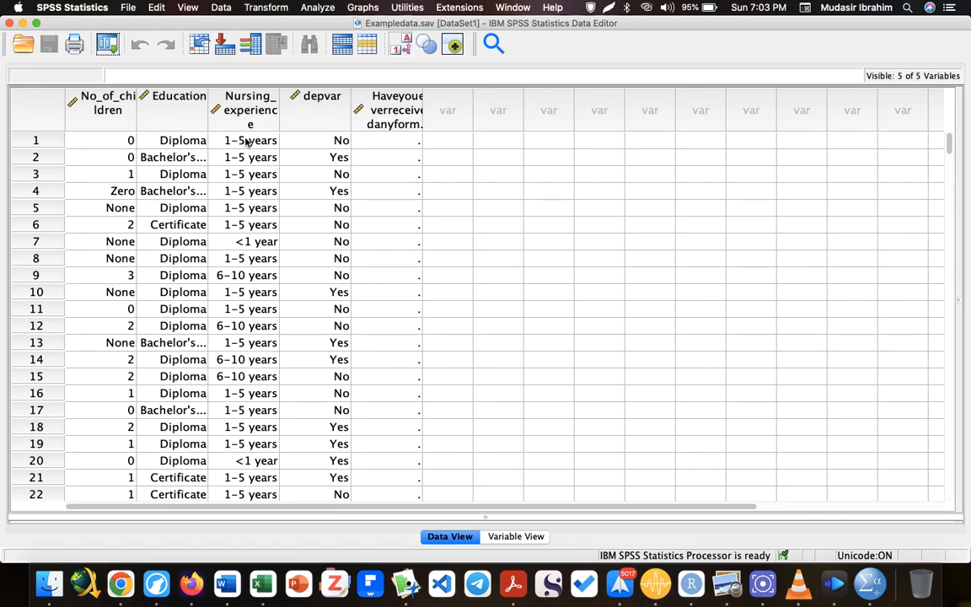
# Step: Inspect the formal-training, depvar, No_of_children and Education data columns and compare them with their variable definitions
pyautogui.click(367, 105)
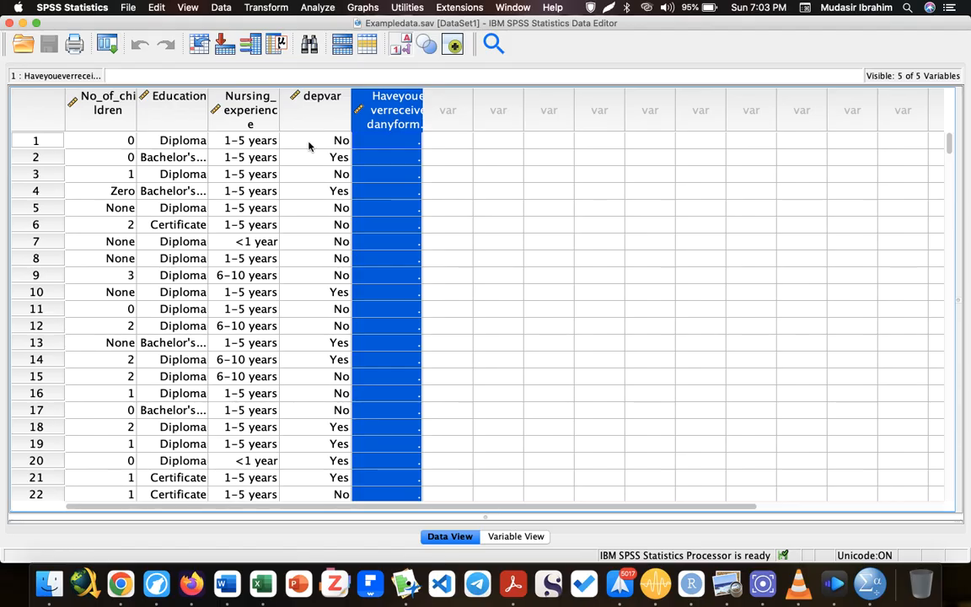
pyautogui.click(284, 105)
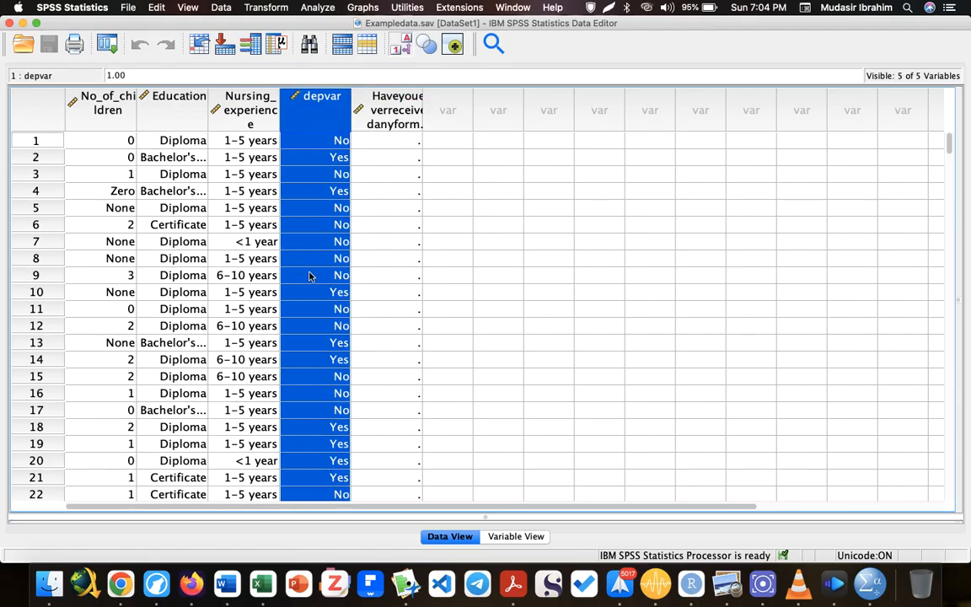
pyautogui.doubleClick(309, 99)
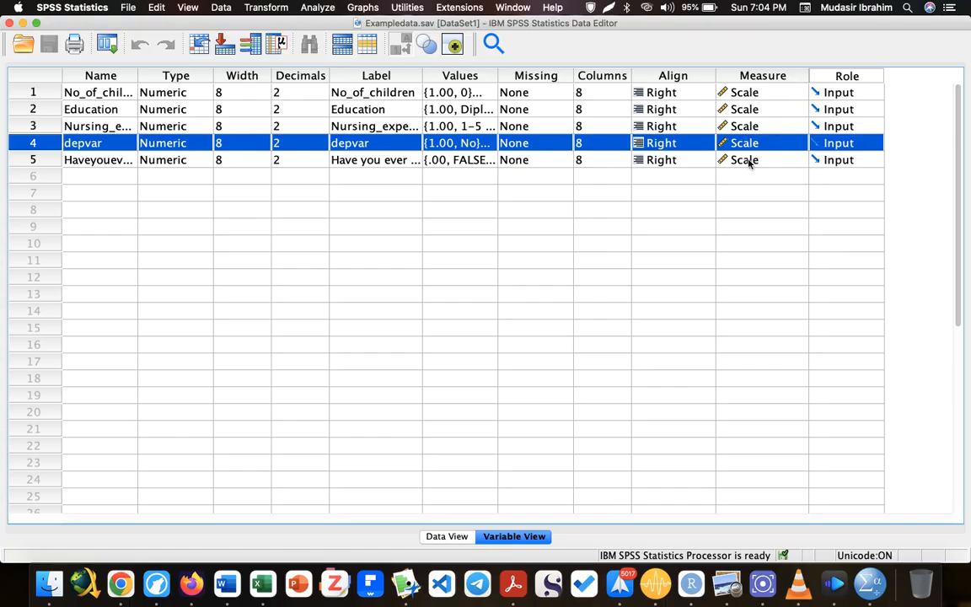
pyautogui.doubleClick(27, 89)
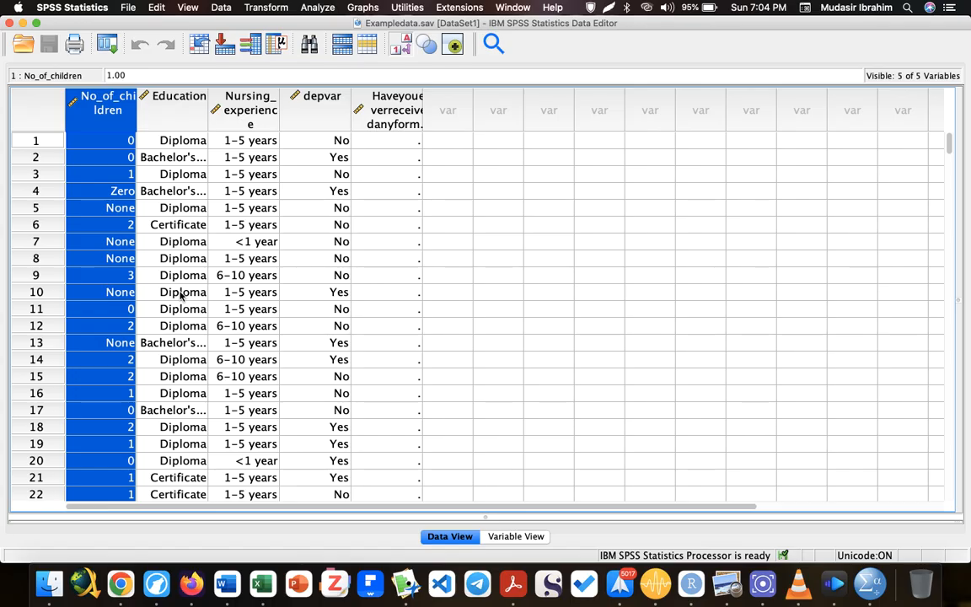
pyautogui.doubleClick(173, 100)
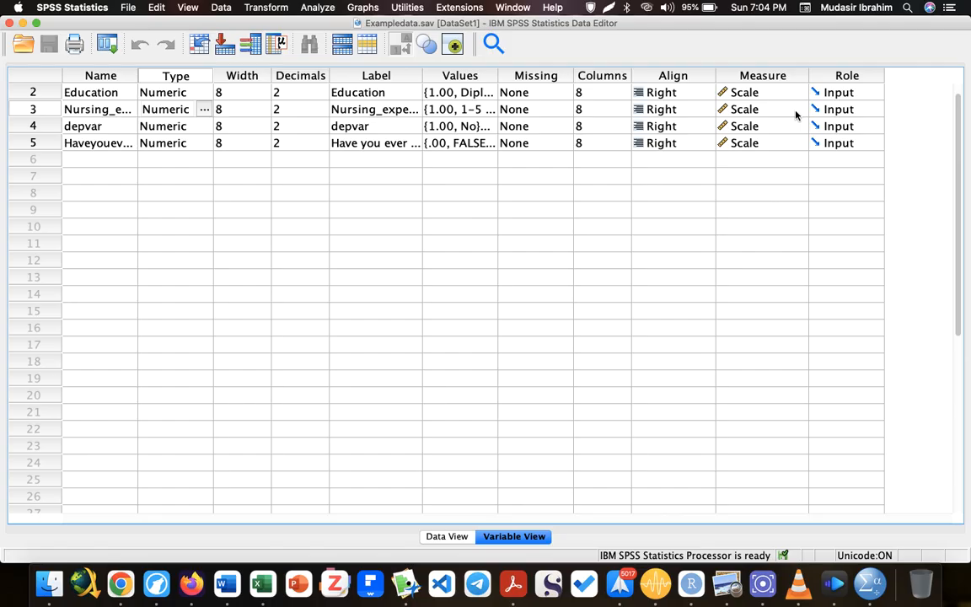
# Step: Set the measurement level of the No_of_children and Education variables to Ordinal
pyautogui.scroll(1, 796, 115)
pyautogui.click(781, 93)
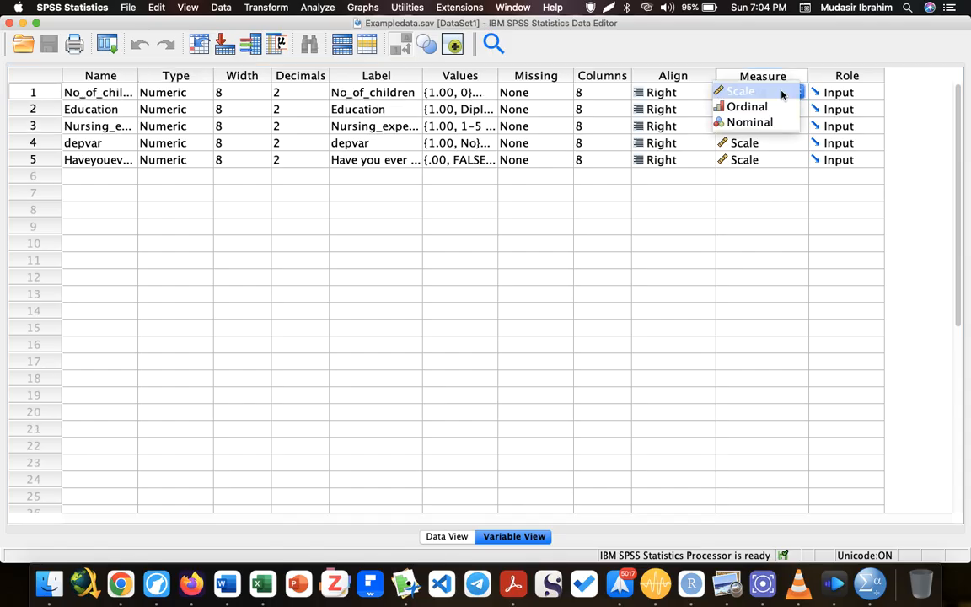
pyautogui.click(721, 123)
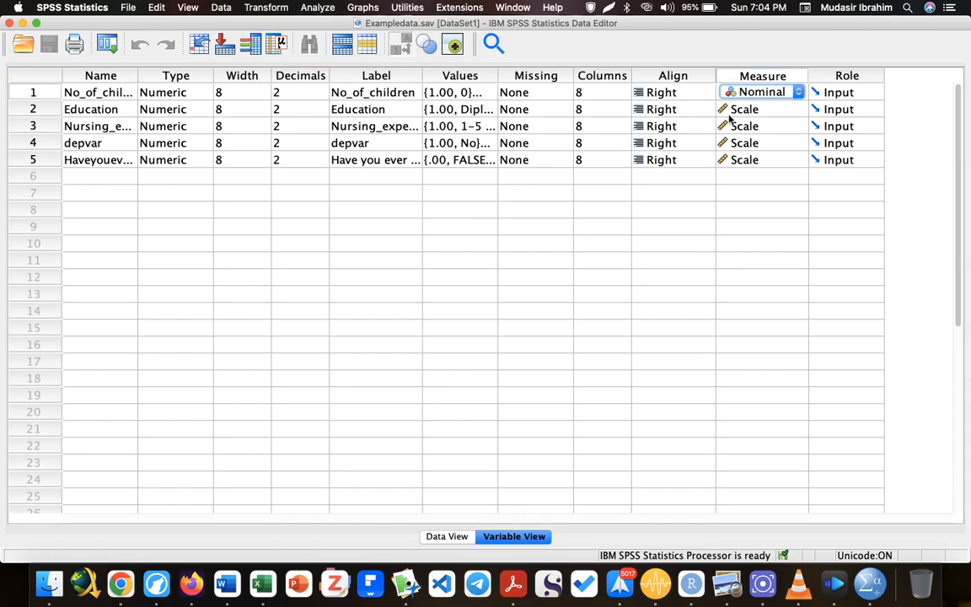
pyautogui.click(785, 94)
pyautogui.click(781, 76)
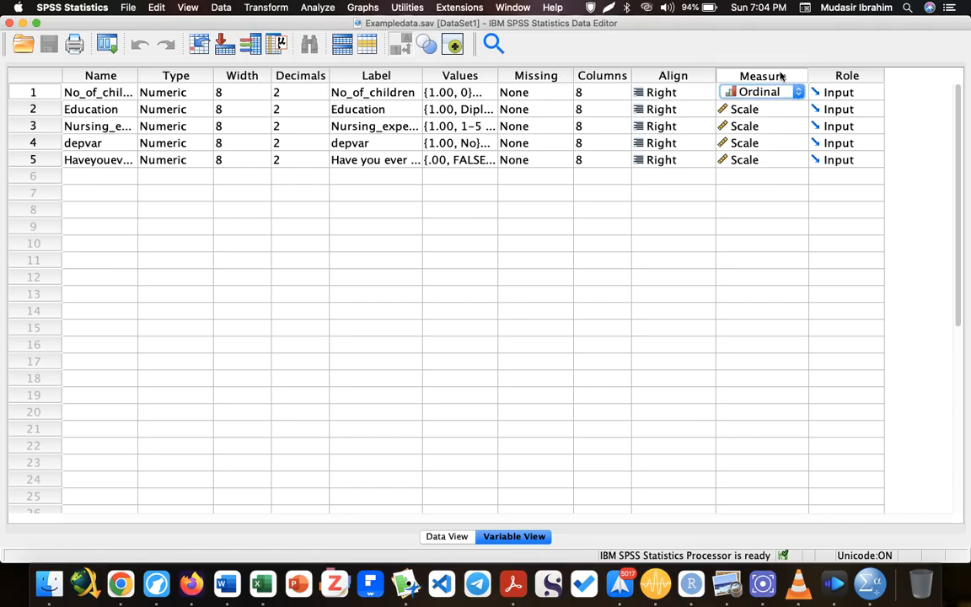
pyautogui.click(774, 115)
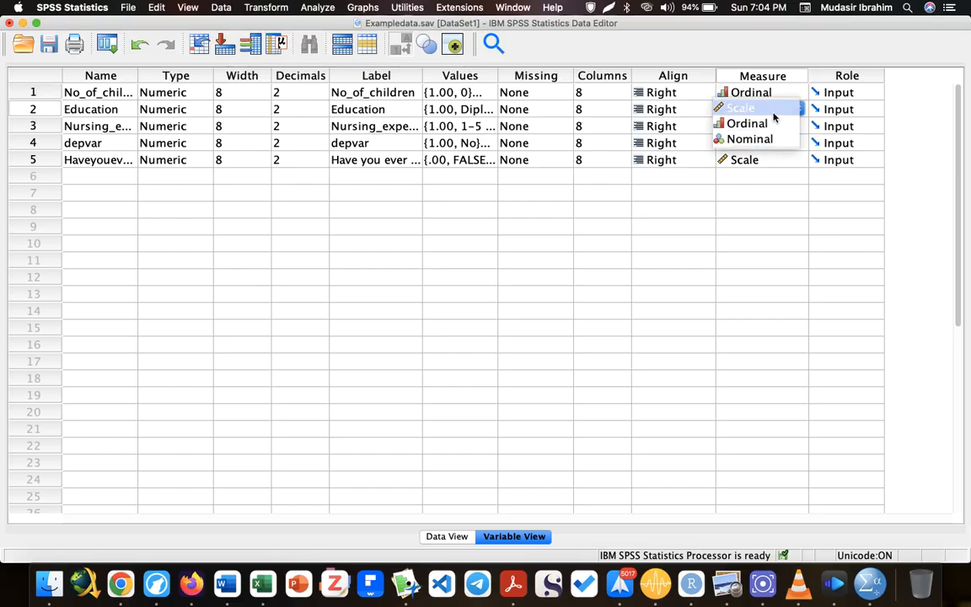
pyautogui.click(763, 125)
# Step: Check the Nursing_experience values in the data and set that variable's measurement level to Ordinal
pyautogui.doubleClick(30, 109)
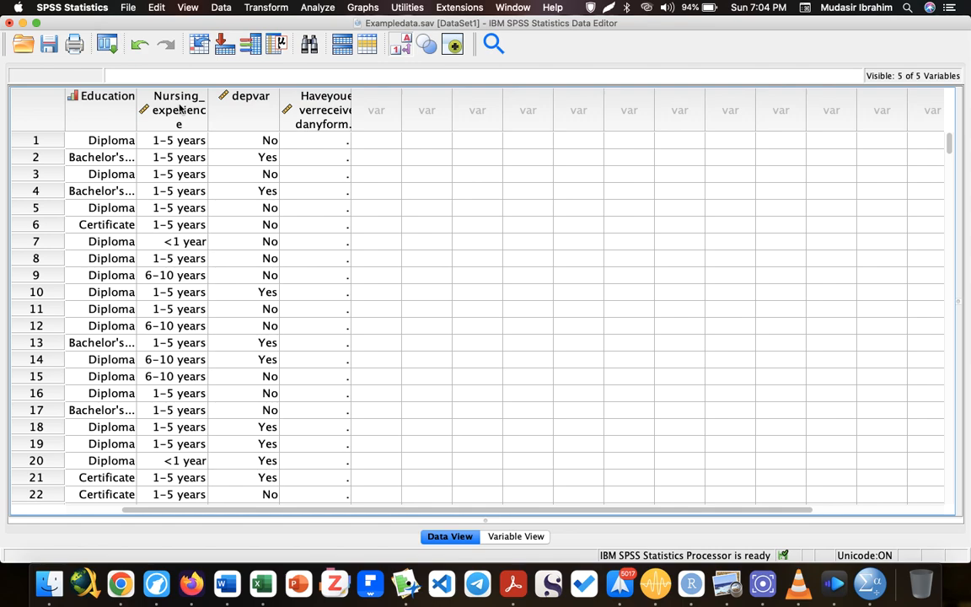
pyautogui.doubleClick(193, 109)
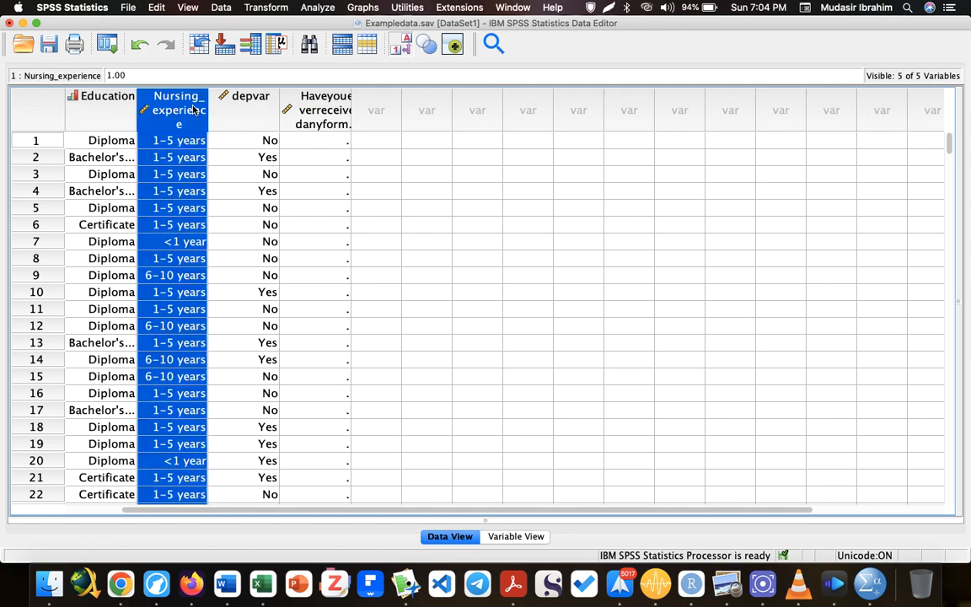
pyautogui.scroll(1, 771, 119)
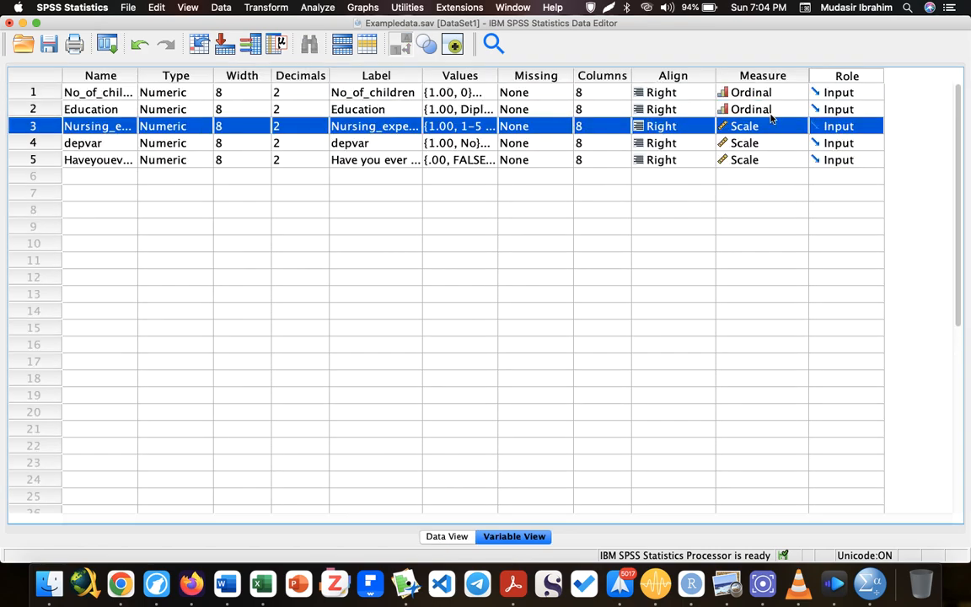
pyautogui.click(790, 125)
pyautogui.click(751, 141)
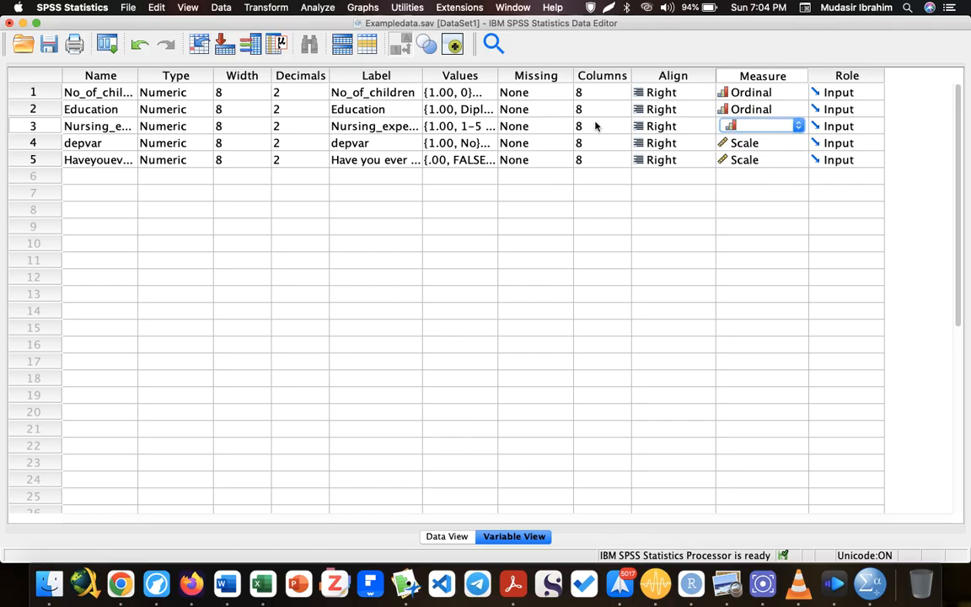
# Step: Check the depvar values in the data and set that variable's measurement level to Nominal
pyautogui.doubleClick(28, 141)
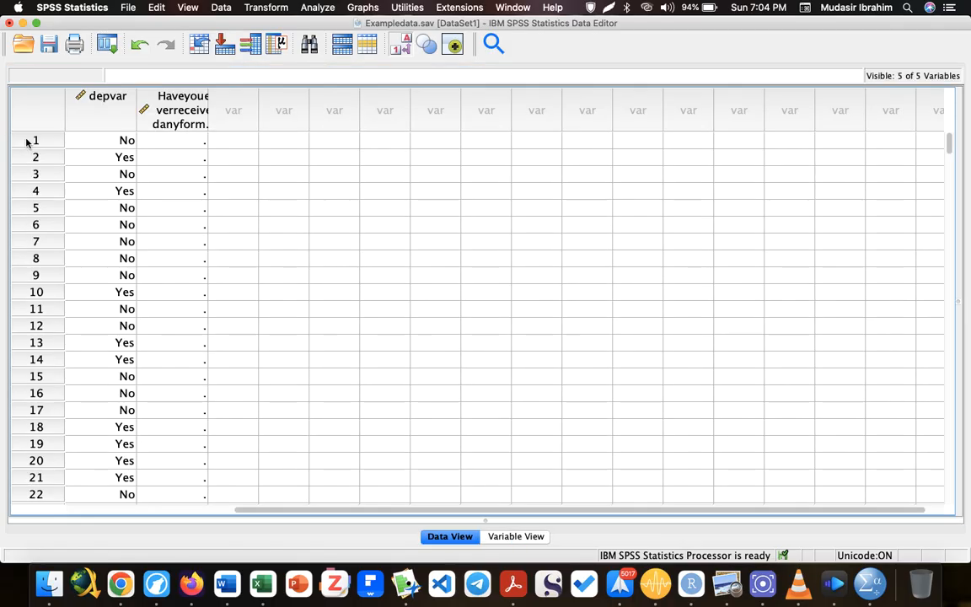
pyautogui.click(101, 91)
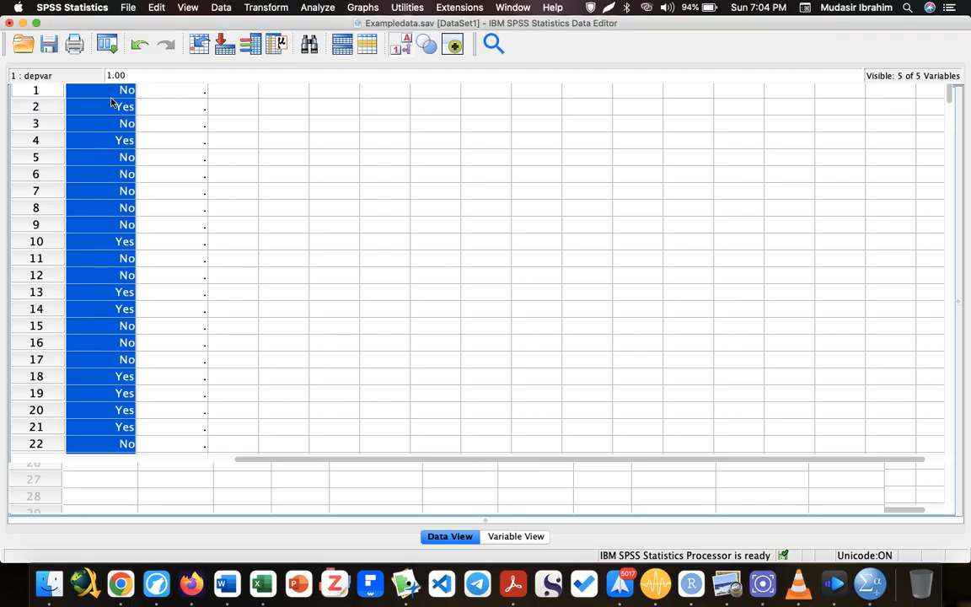
pyautogui.doubleClick(110, 101)
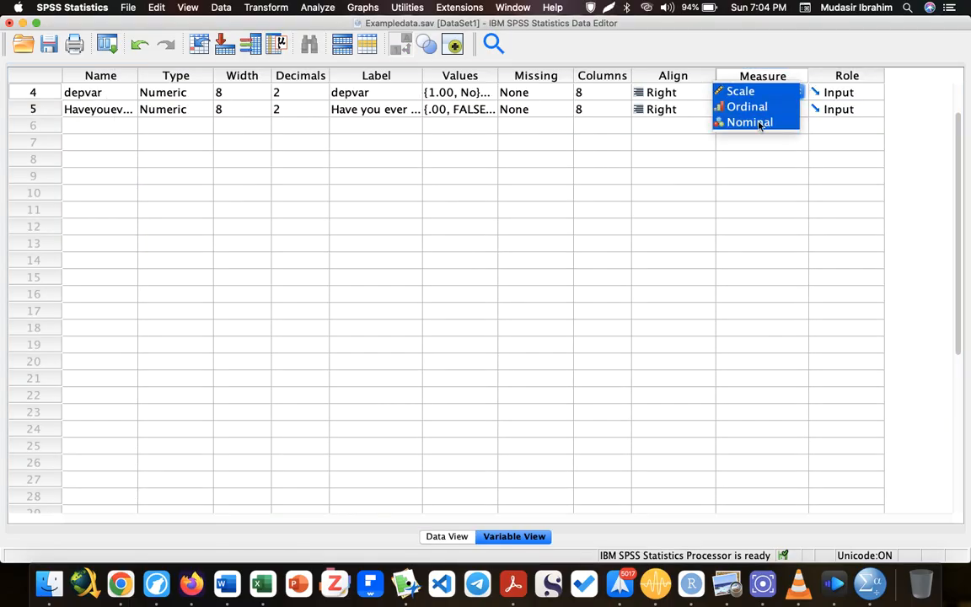
pyautogui.click(761, 120)
# Step: Delete the formal-training variable from the variable definitions and save the dataset
pyautogui.click(32, 112)
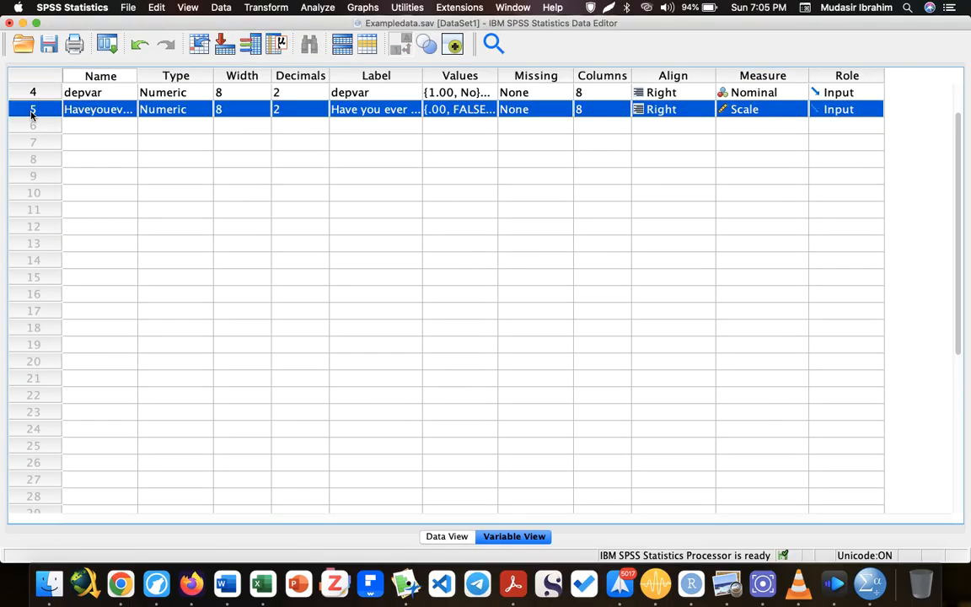
pyautogui.rightClick(32, 115)
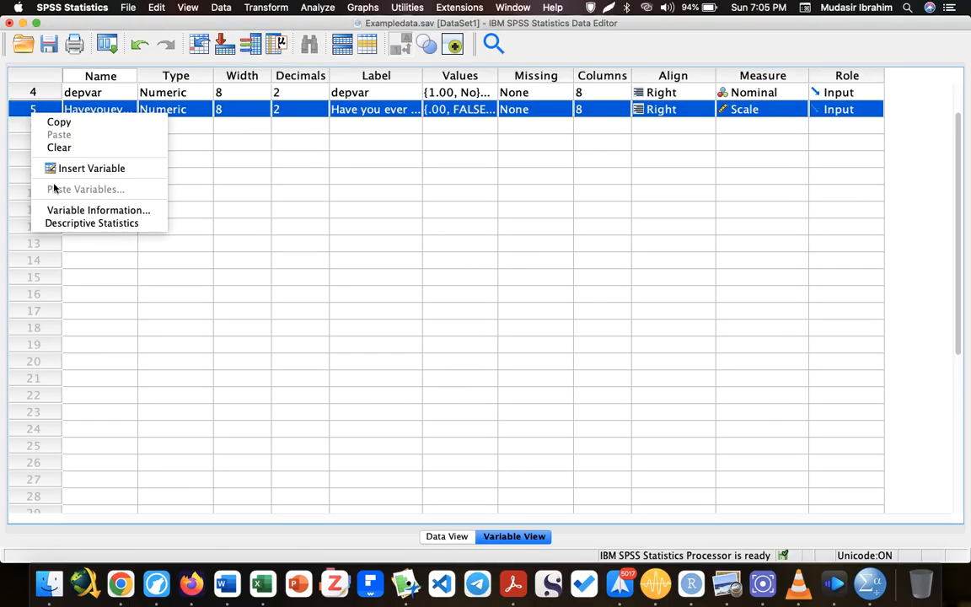
pyautogui.click(78, 147)
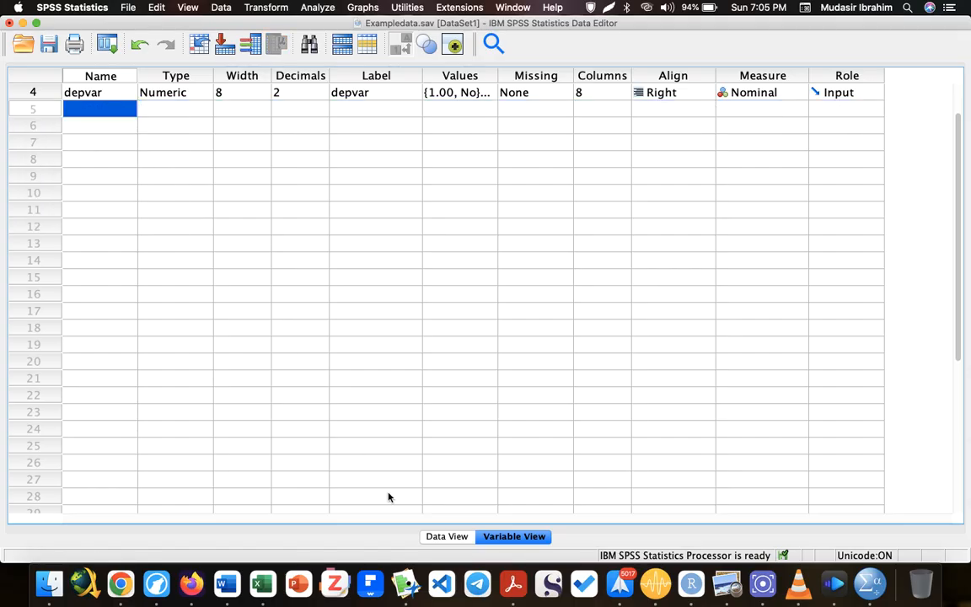
pyautogui.click(447, 537)
pyautogui.press('super+s')
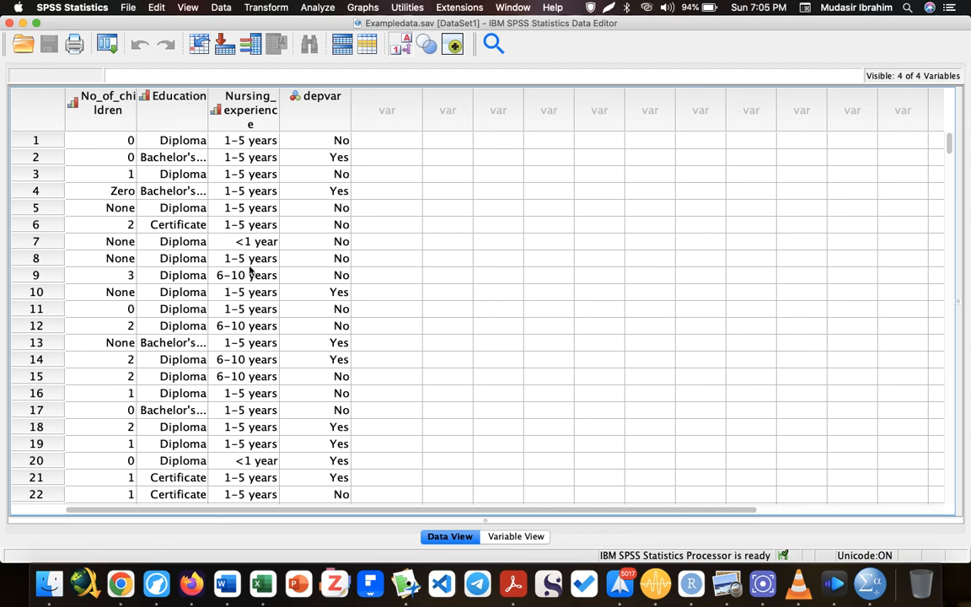
# Step: Set up a binary logistic regression with depvar as the dependent and No_of_children, Education and Nursing_experience as covariates
pyautogui.click(318, 7)
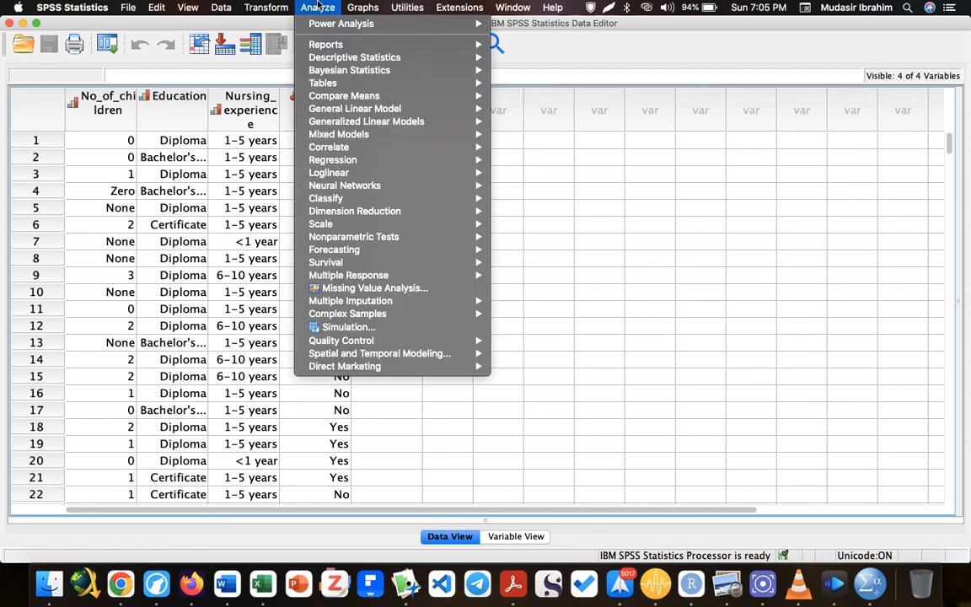
pyautogui.moveTo(368, 162)
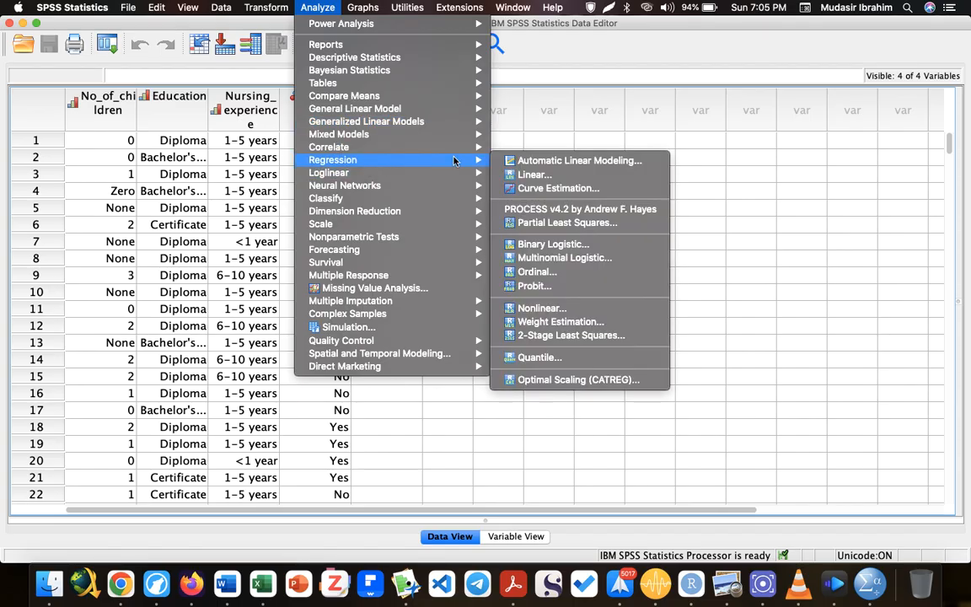
pyautogui.click(552, 244)
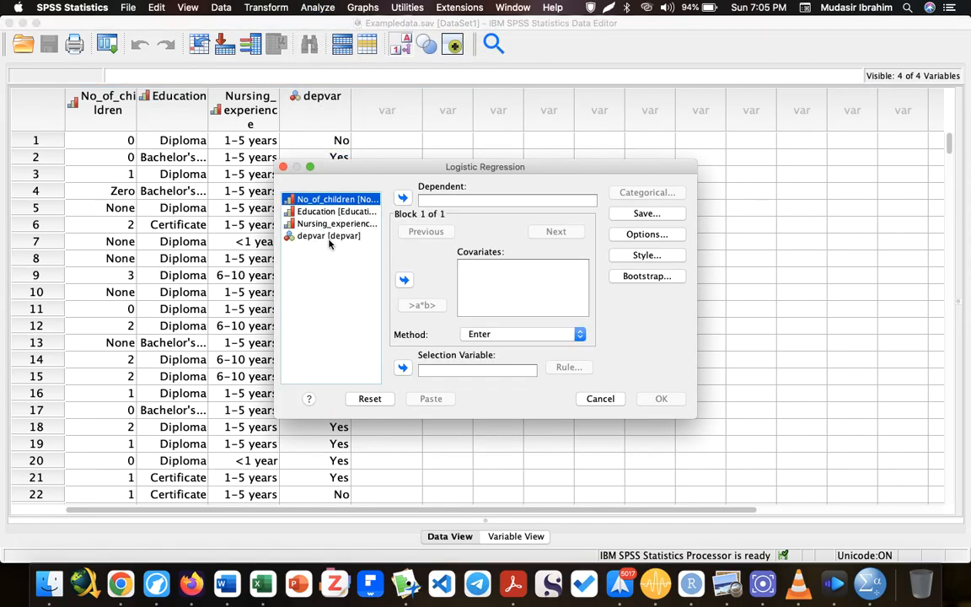
pyautogui.click(328, 236)
pyautogui.click(402, 198)
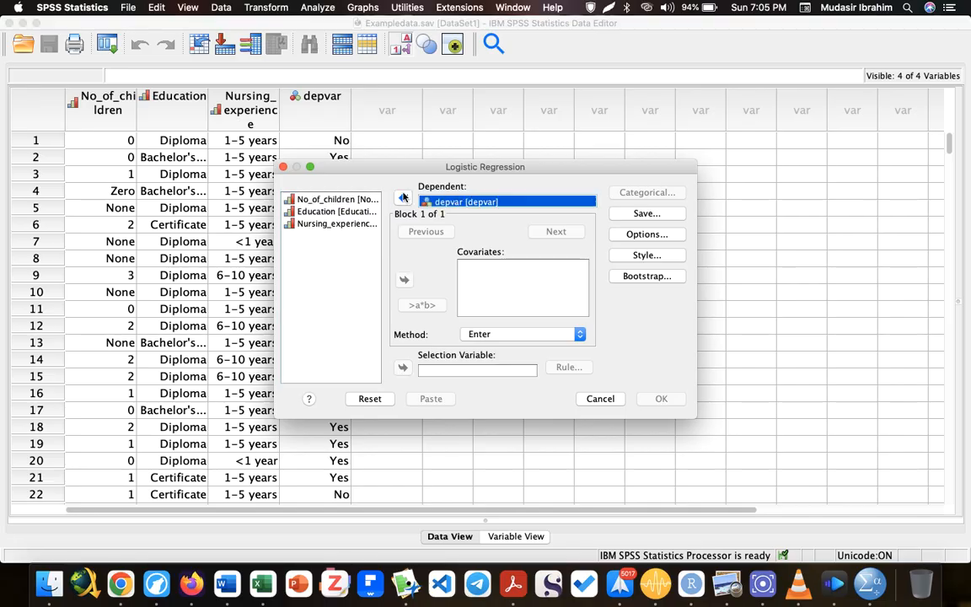
pyautogui.keyDown('shift'); pyautogui.click(333, 223); pyautogui.keyUp('shift')
pyautogui.click(404, 280)
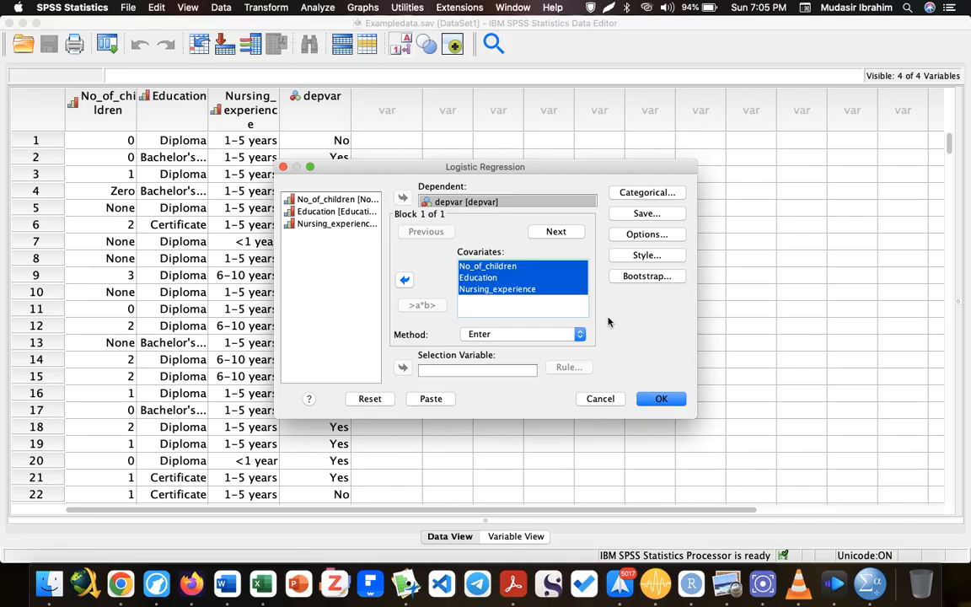
# Step: Define No_of_children, Education and Nursing_experience as categorical covariates with the Indicator contrast and the last category as reference
pyautogui.click(654, 193)
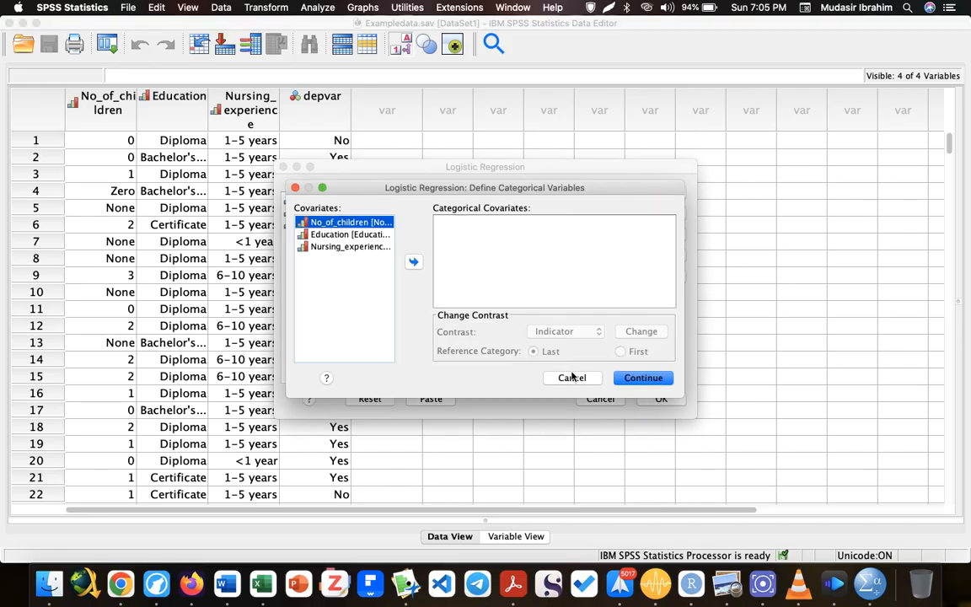
pyautogui.keyDown('shift'); pyautogui.click(346, 246); pyautogui.keyUp('shift')
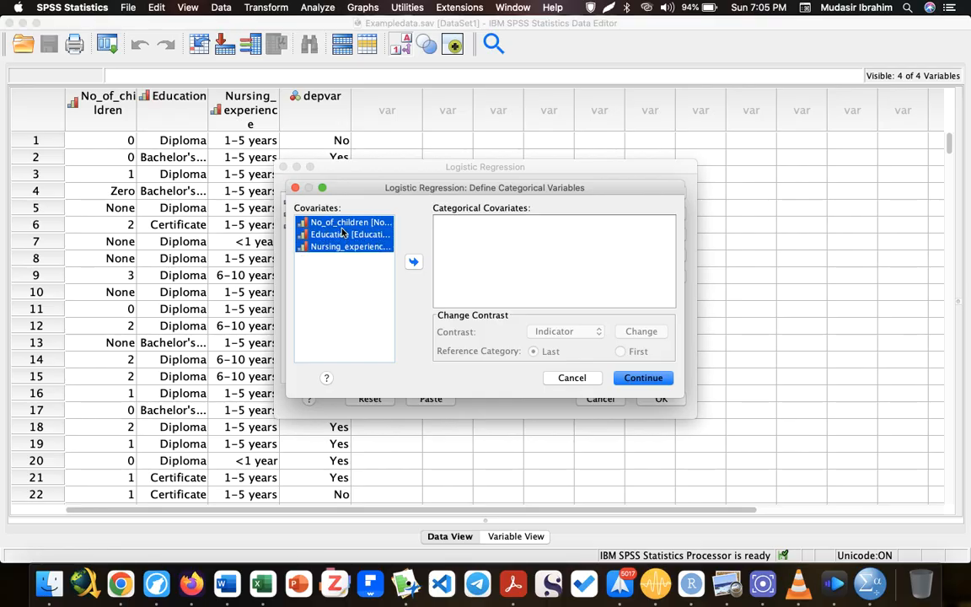
pyautogui.click(413, 261)
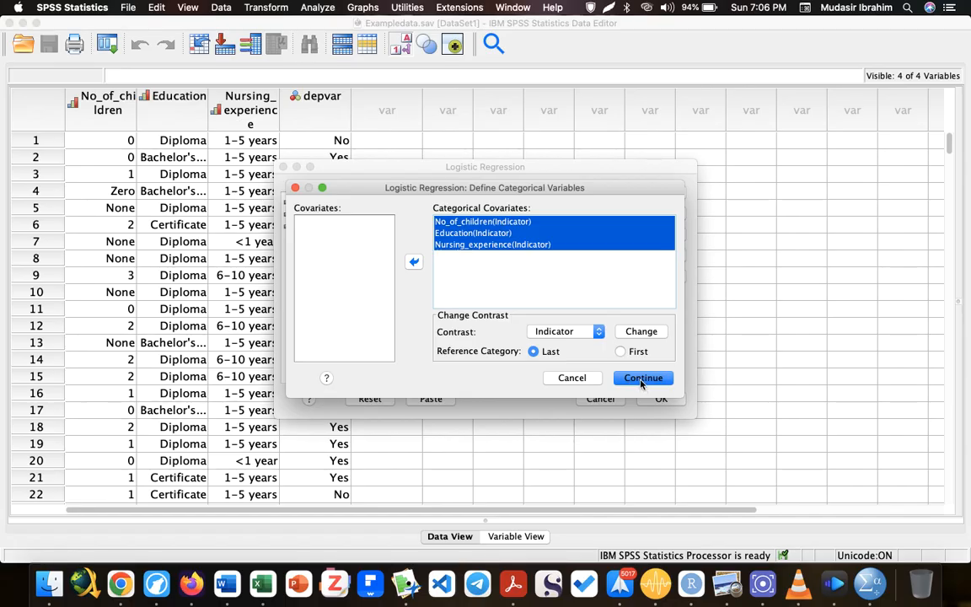
pyautogui.click(643, 381)
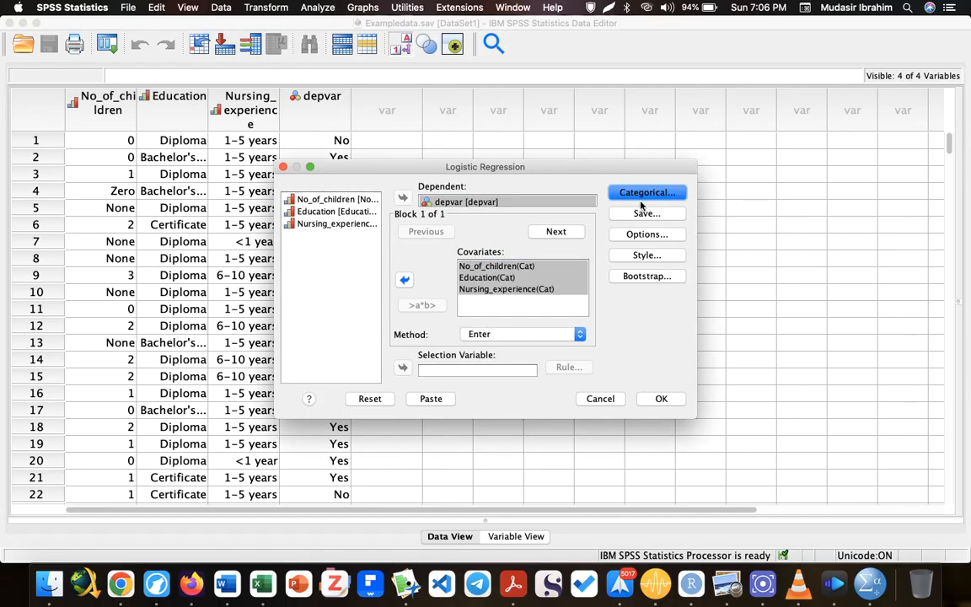
# Step: Include classification plots, Hosmer-Lemeshow goodness-of-fit, correlations of estimates and a 95% CI for exp(B), and run the regression
pyautogui.click(643, 236)
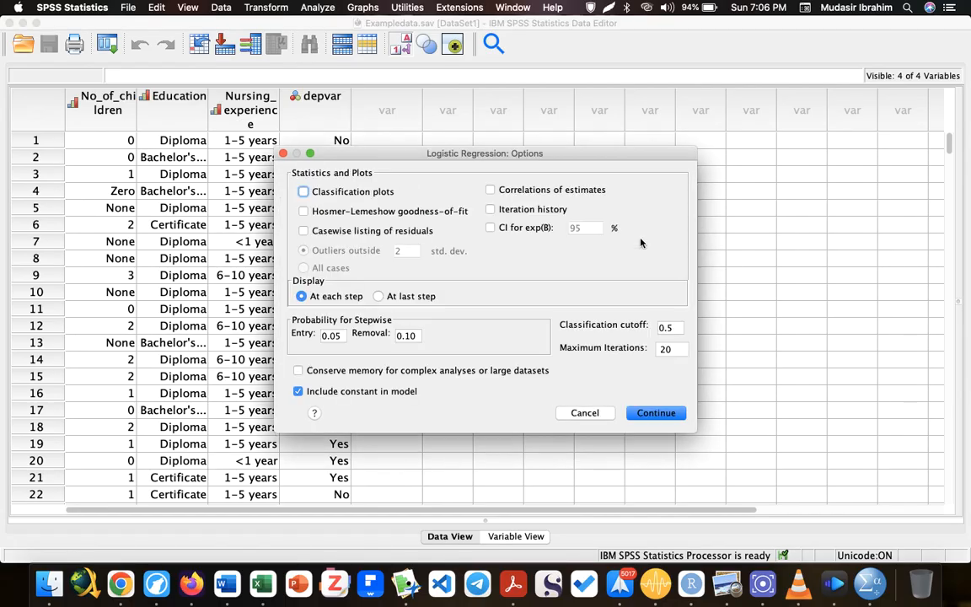
pyautogui.click(366, 193)
pyautogui.click(361, 215)
pyautogui.click(518, 193)
pyautogui.click(527, 230)
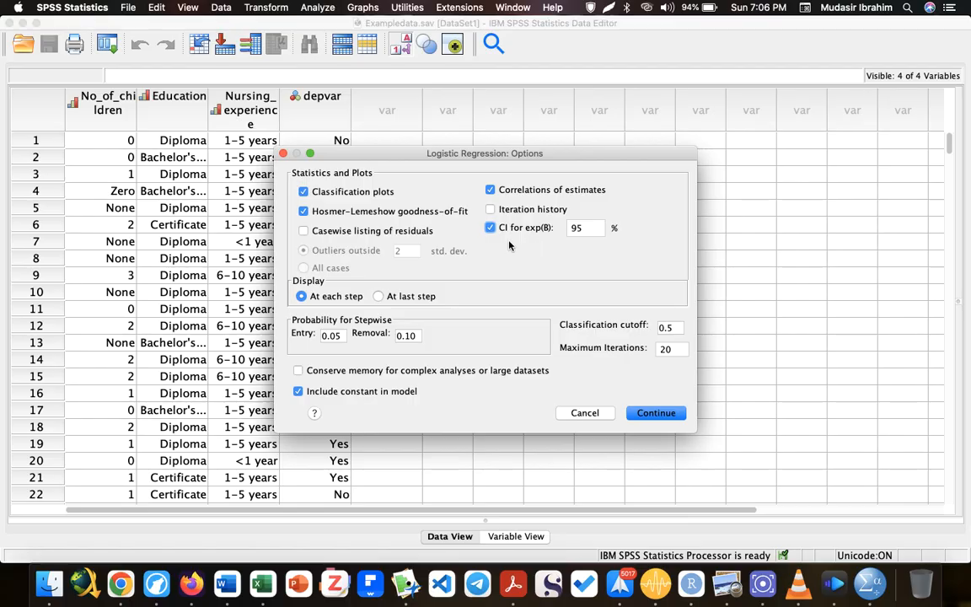
pyautogui.click(663, 413)
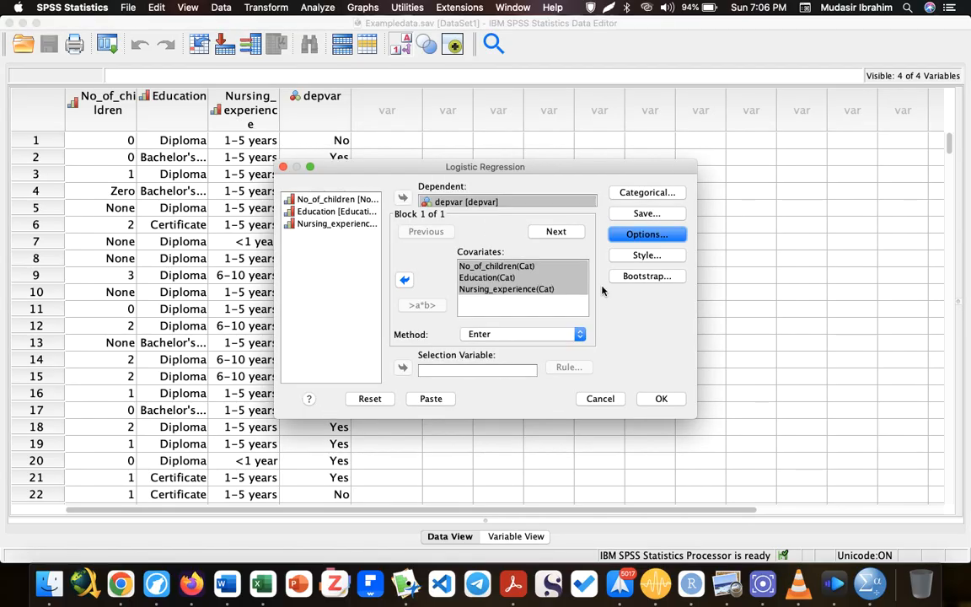
pyautogui.click(661, 398)
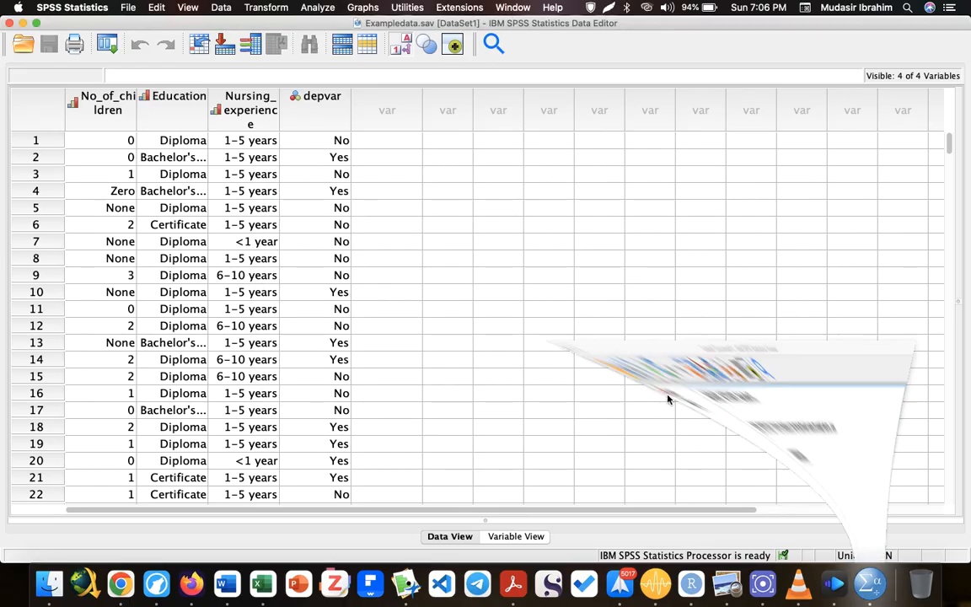
# Step: Review the Categorical Variables Codings table in the output and rerun the logistic regression without the No_of_children covariate
pyautogui.scroll(-3, 454, 268)
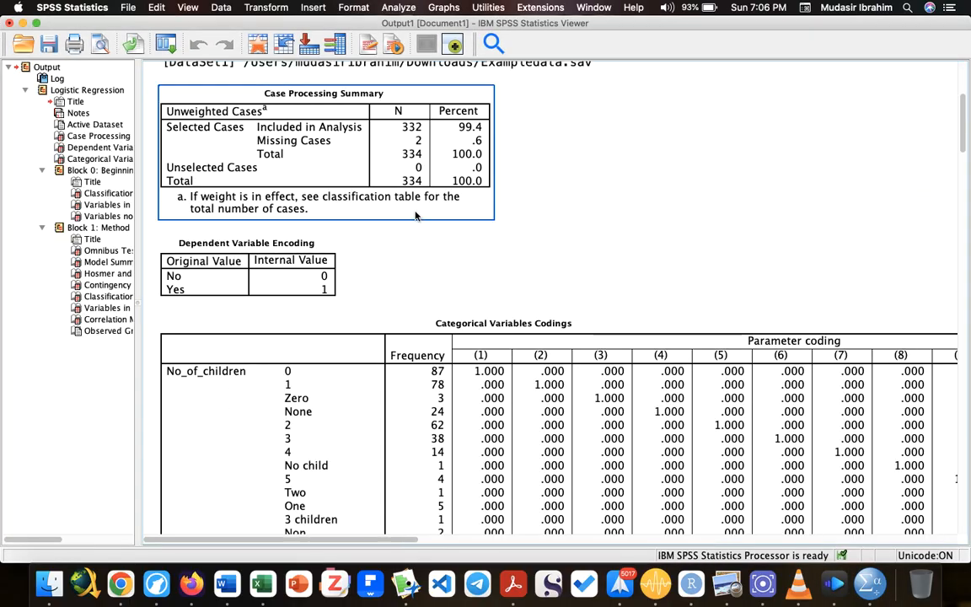
pyautogui.scroll(-5, 415, 217)
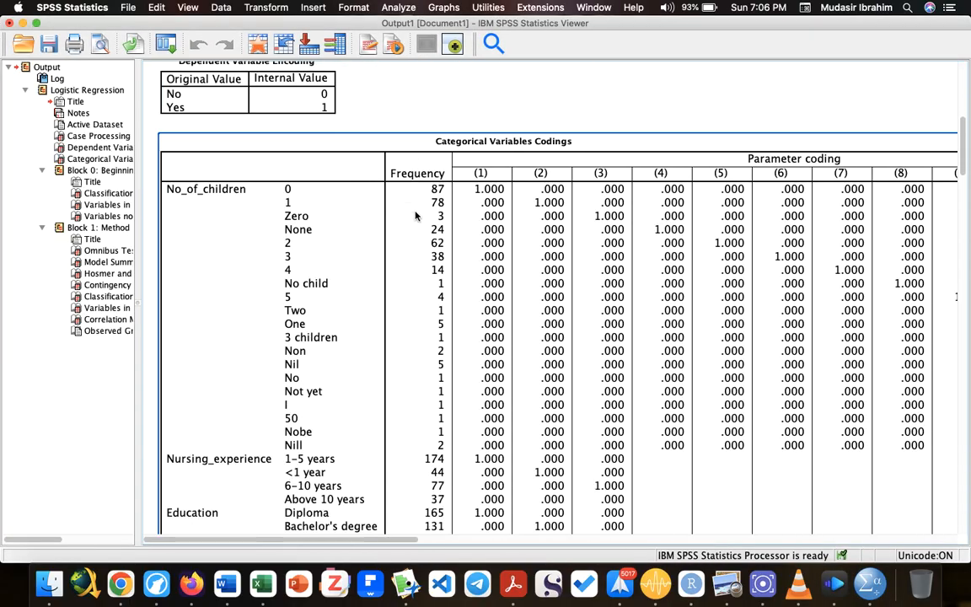
pyautogui.click(258, 159)
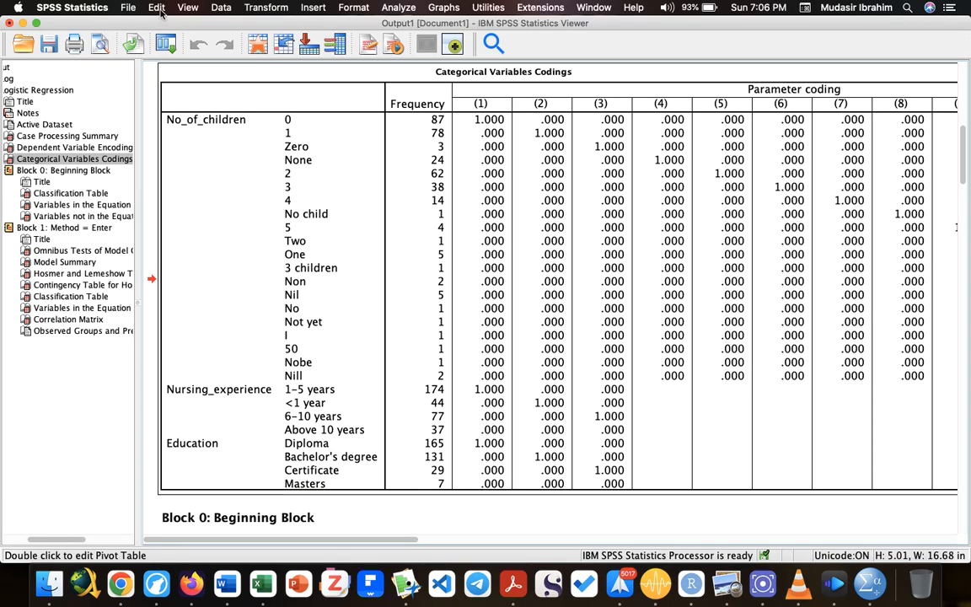
pyautogui.click(165, 44)
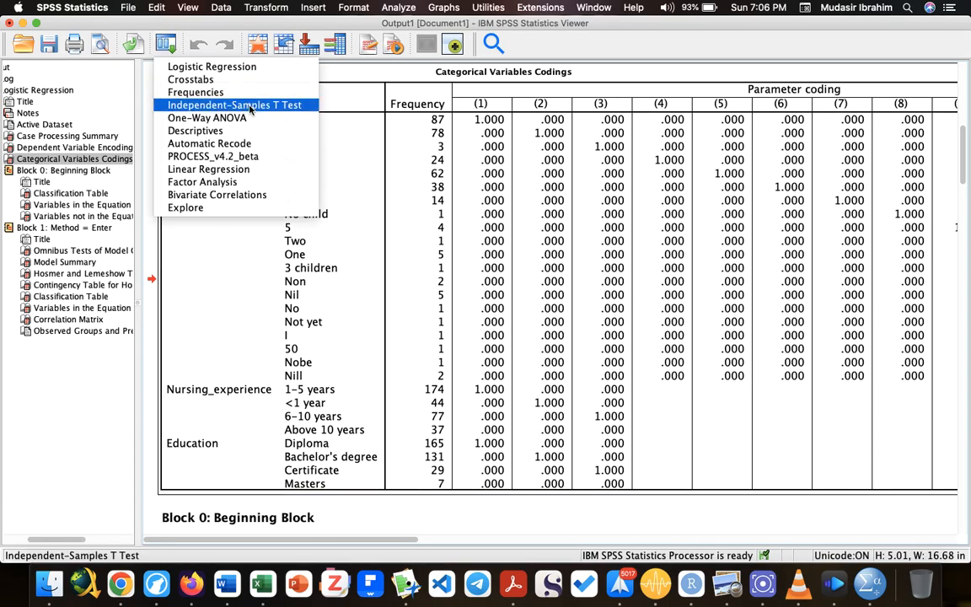
pyautogui.click(343, 287)
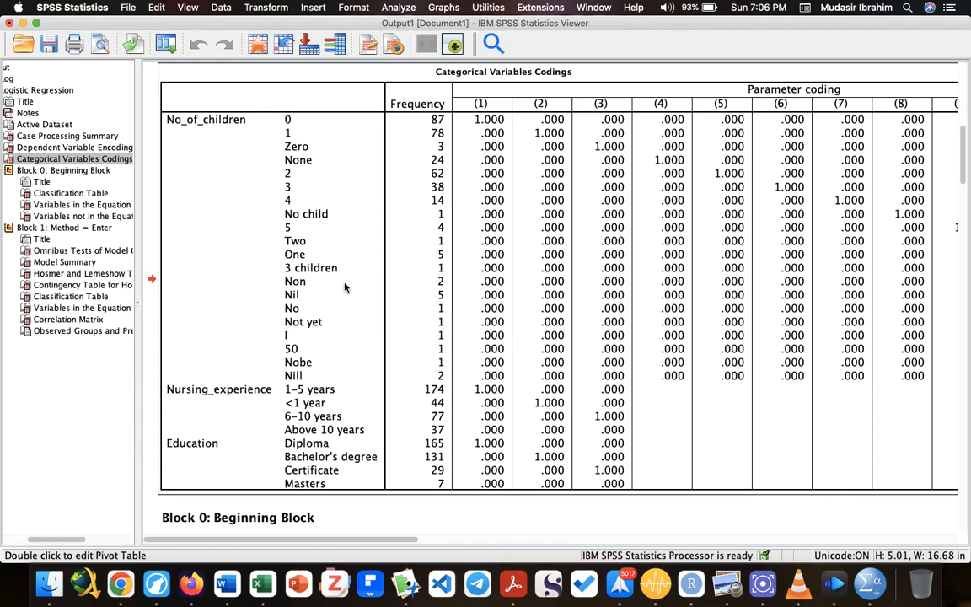
pyautogui.click(344, 288)
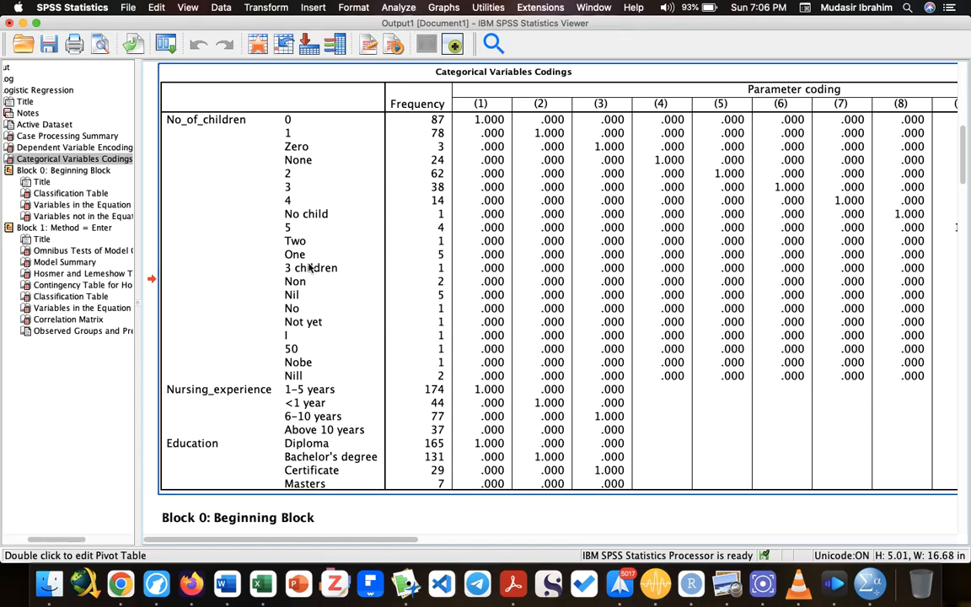
pyautogui.click(166, 44)
pyautogui.click(172, 67)
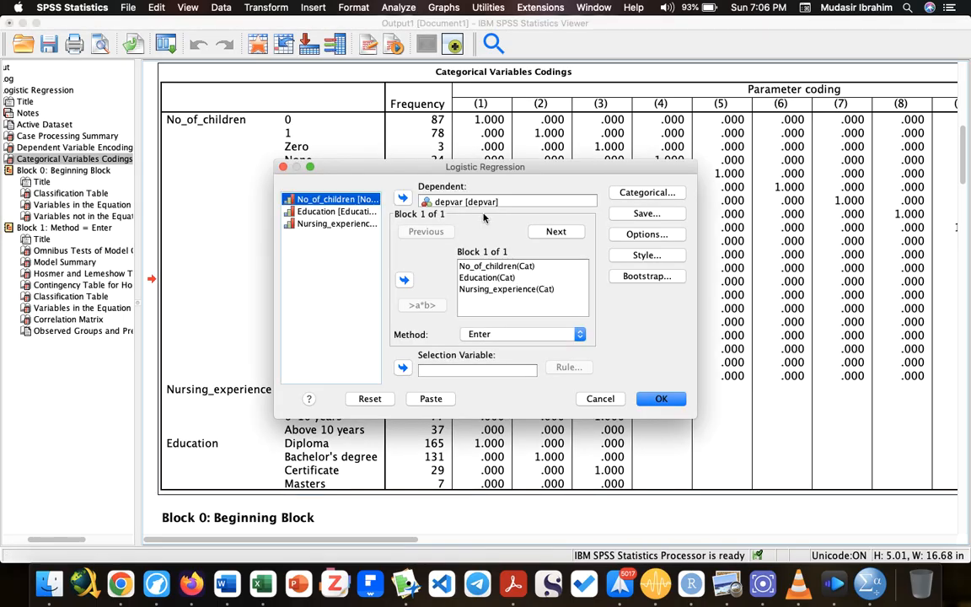
pyautogui.click(487, 266)
pyautogui.click(404, 279)
pyautogui.click(661, 399)
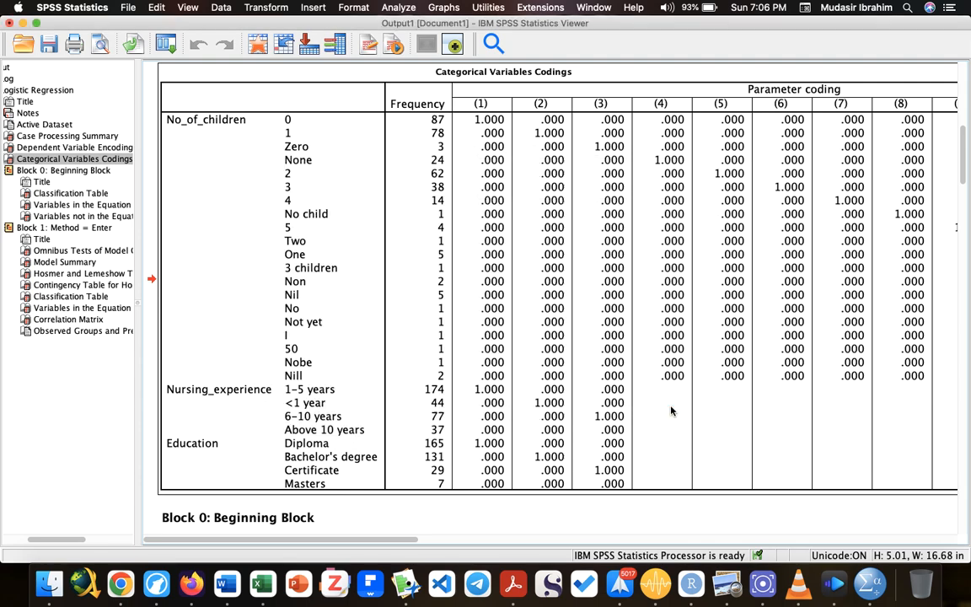
# Step: Examine the Variables in the Equation table of the rerun regression and minimize the output window
pyautogui.scroll(-3, 412, 310)
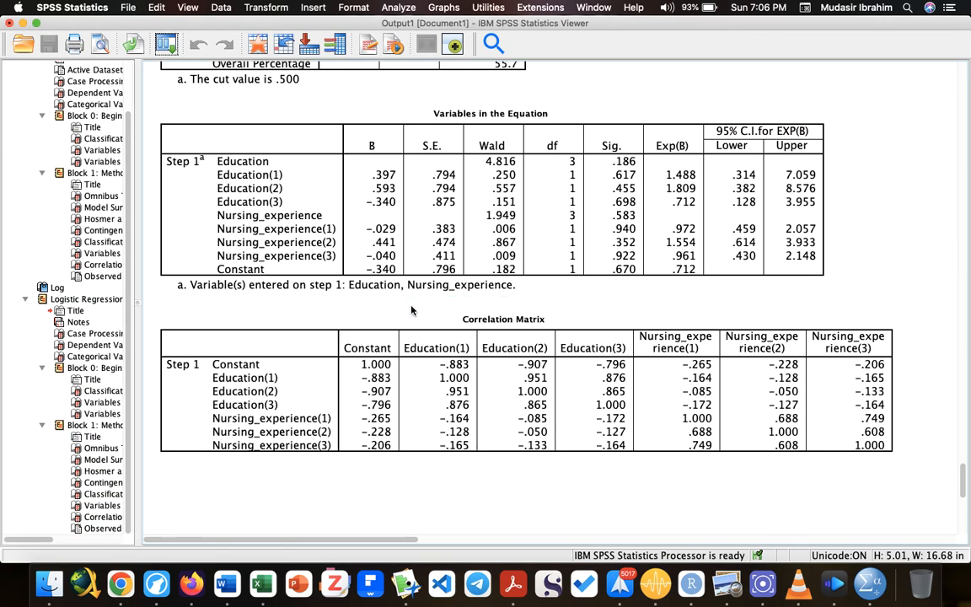
pyautogui.click(369, 277)
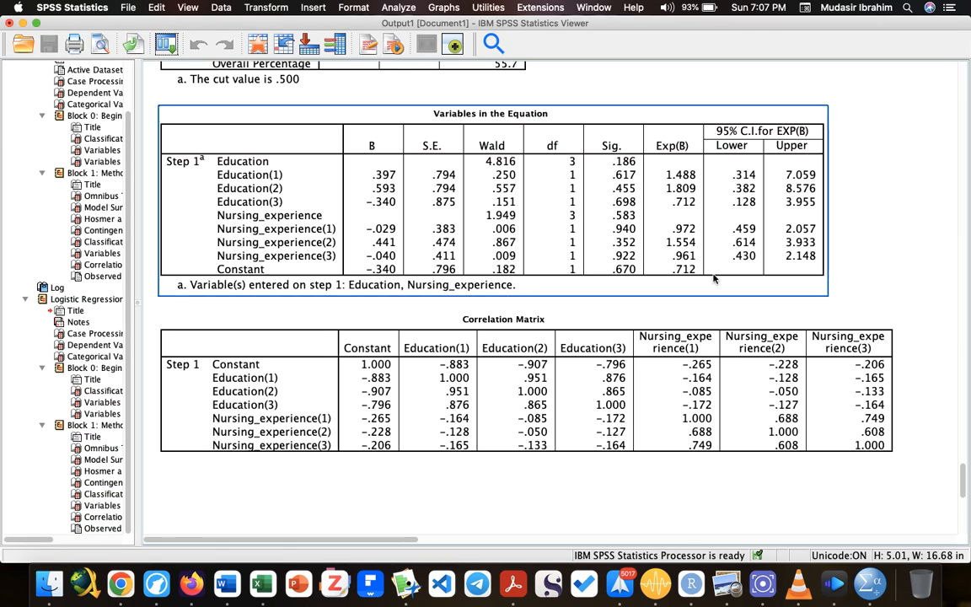
pyautogui.click(699, 362)
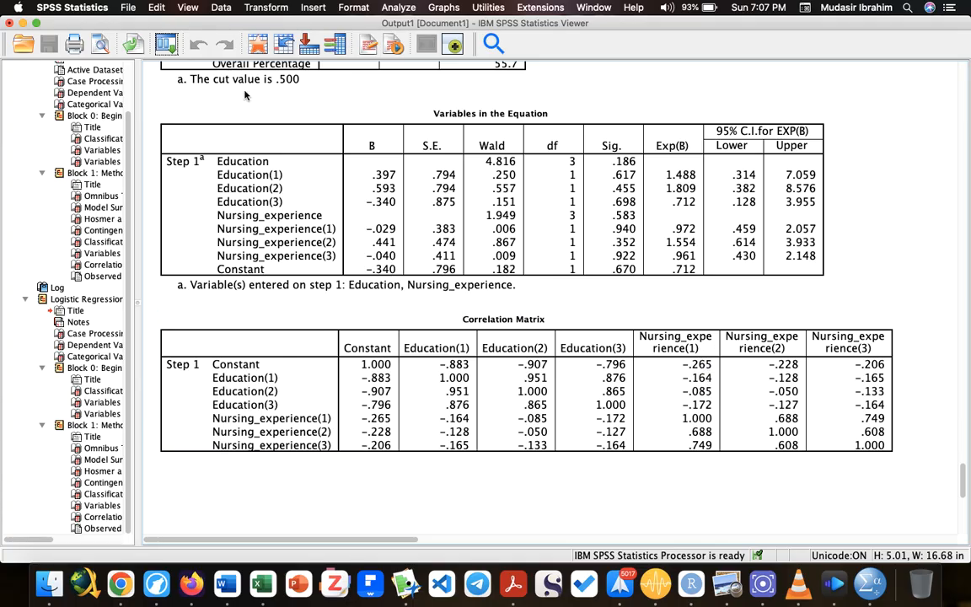
pyautogui.click(22, 24)
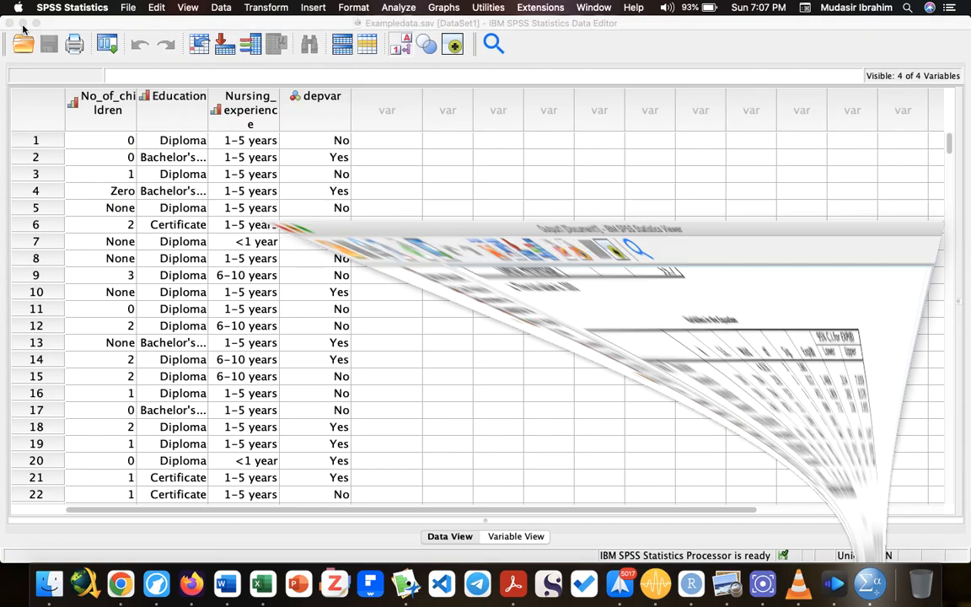
# Step: Set up a crosstabs analysis with Education and Nursing_experience as row variables and depvar as the column variable
pyautogui.click(192, 122)
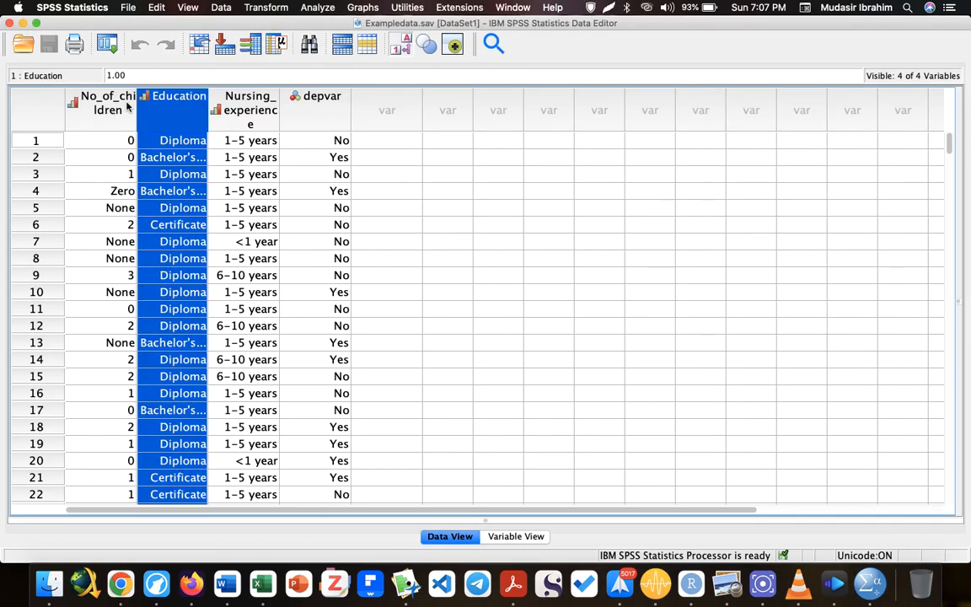
pyautogui.click(310, 8)
pyautogui.moveTo(352, 98)
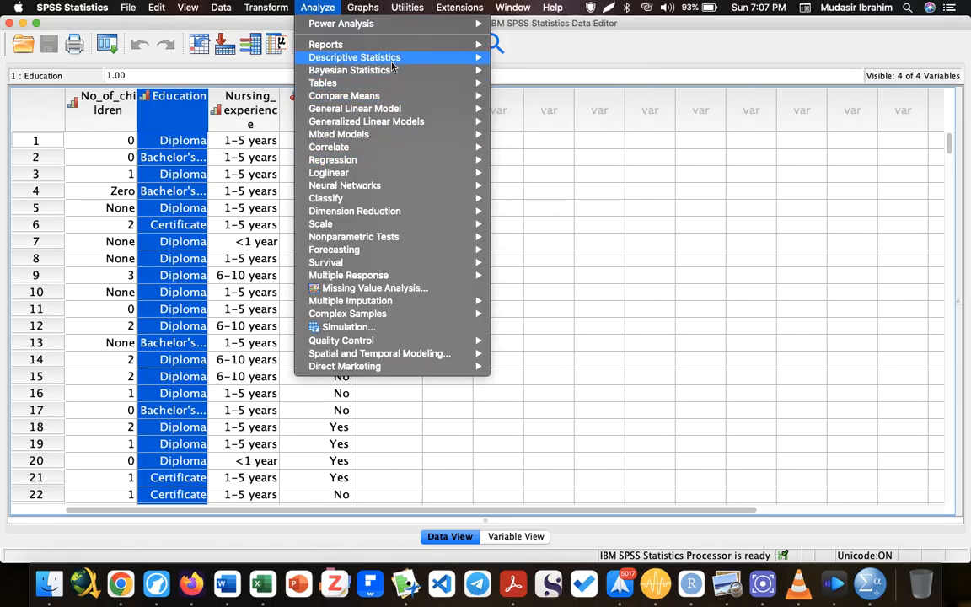
pyautogui.moveTo(393, 61)
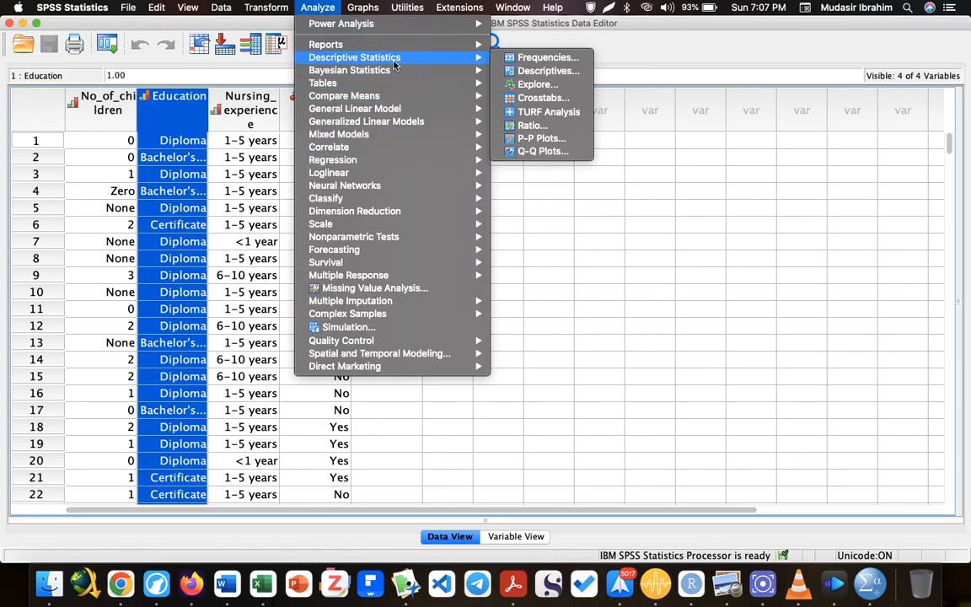
pyautogui.click(541, 99)
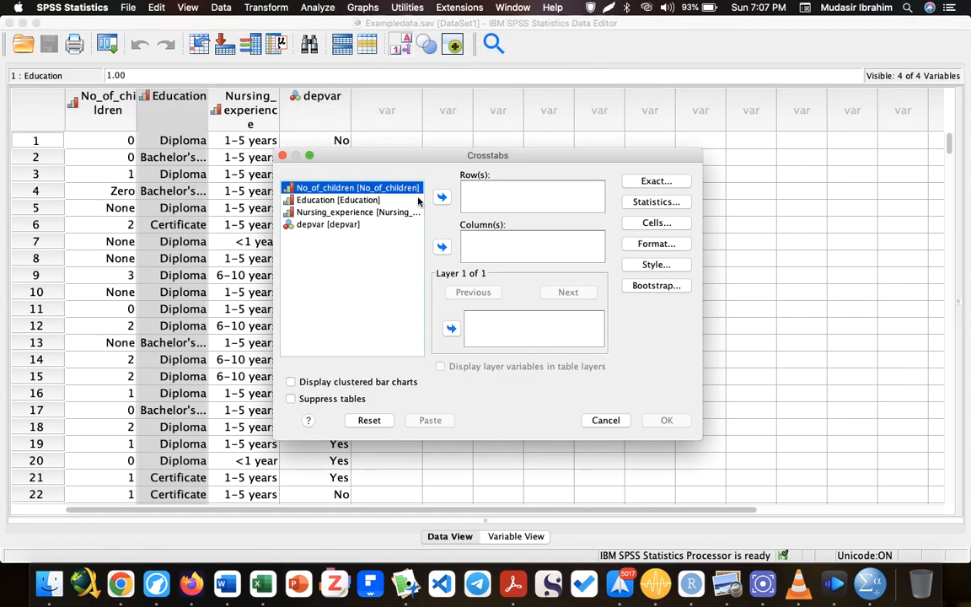
pyautogui.click(318, 224)
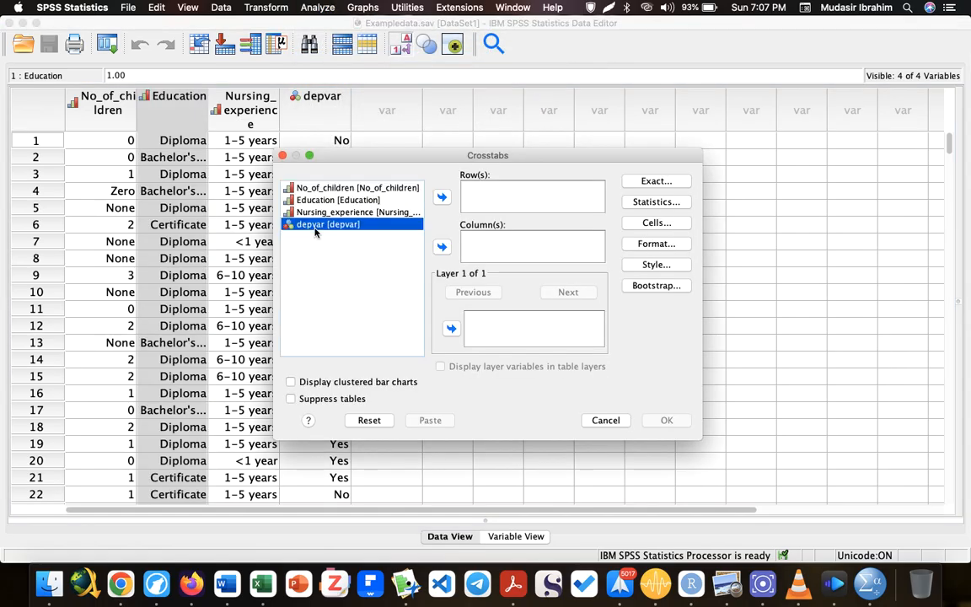
pyautogui.click(443, 248)
pyautogui.click(340, 199)
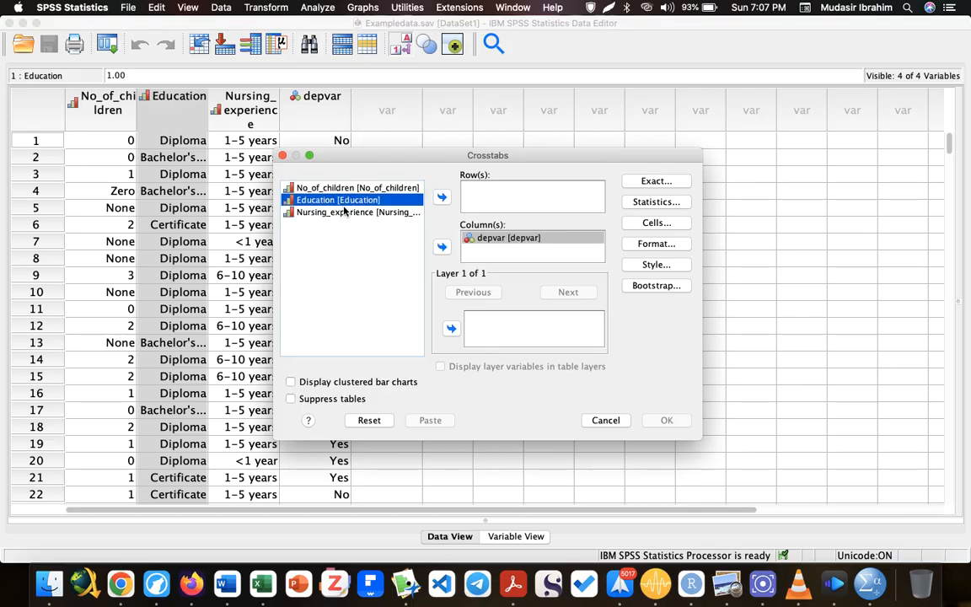
pyautogui.keyDown('shift'); pyautogui.click(345, 212); pyautogui.keyUp('shift')
pyautogui.click(442, 196)
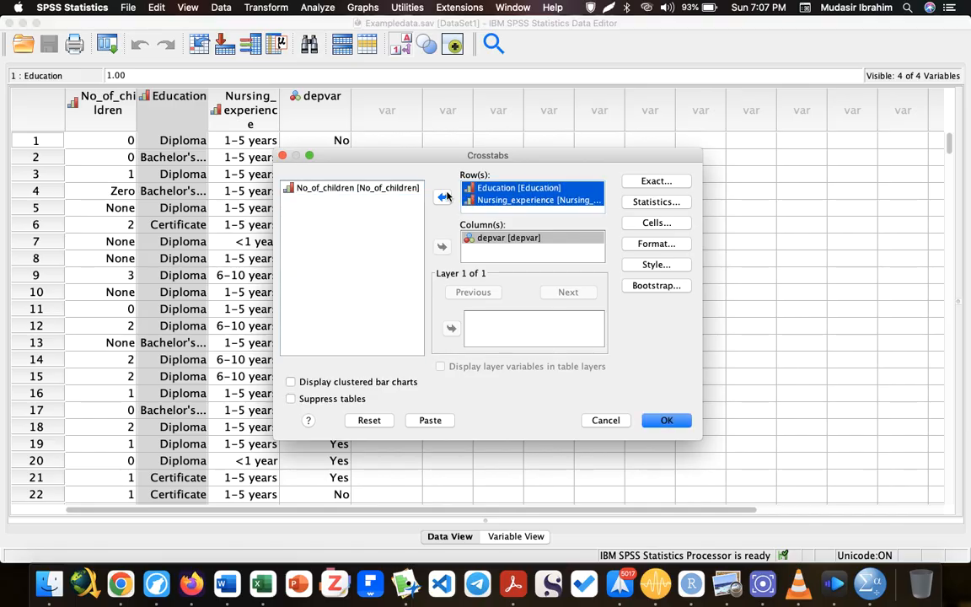
# Step: Include the chi-square test, observed and expected counts, and row and column percentages, and run the crosstabs
pyautogui.click(656, 202)
pyautogui.click(384, 195)
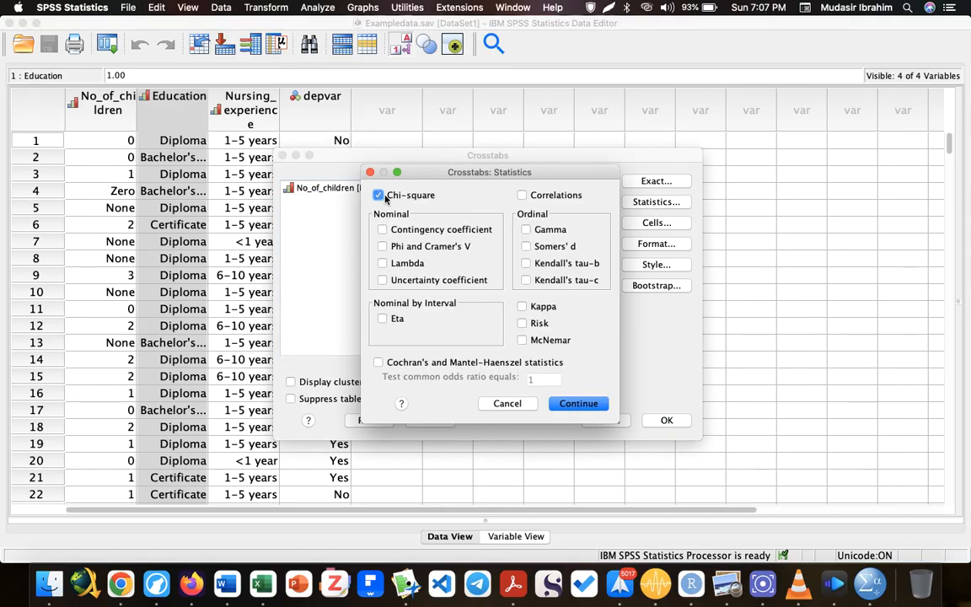
pyautogui.click(580, 405)
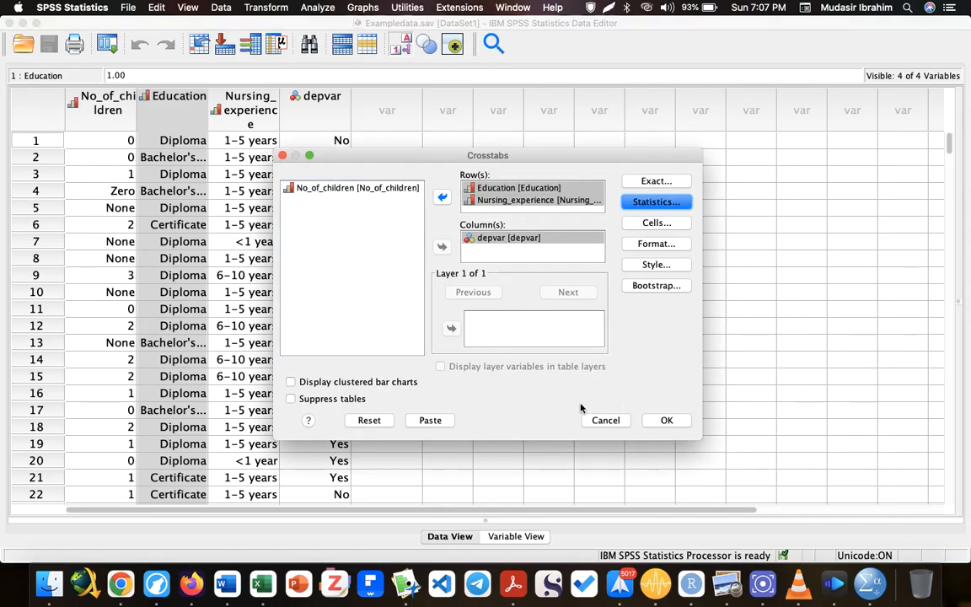
pyautogui.click(656, 223)
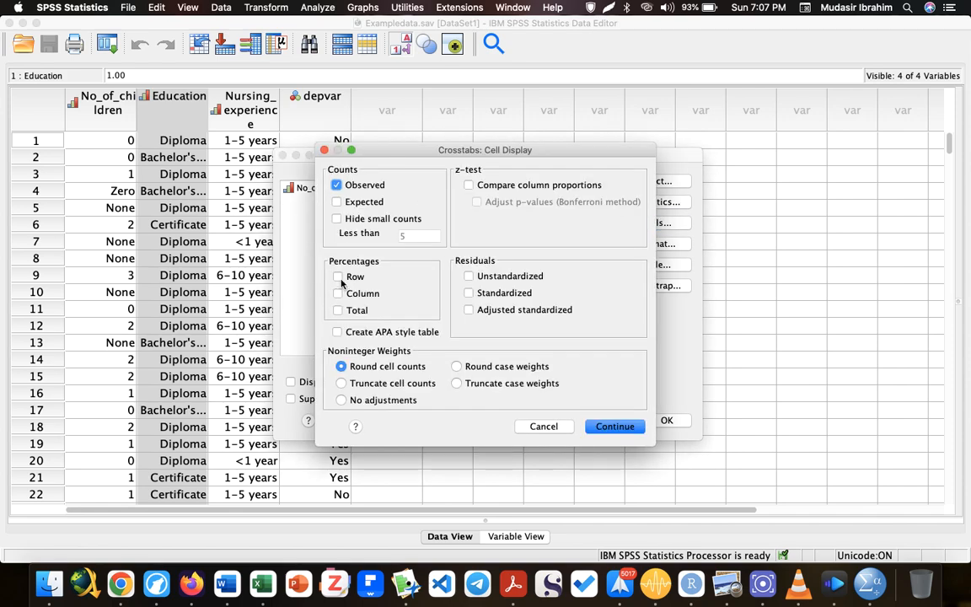
pyautogui.click(337, 201)
pyautogui.click(337, 277)
pyautogui.click(337, 293)
pyautogui.click(613, 427)
pyautogui.click(673, 421)
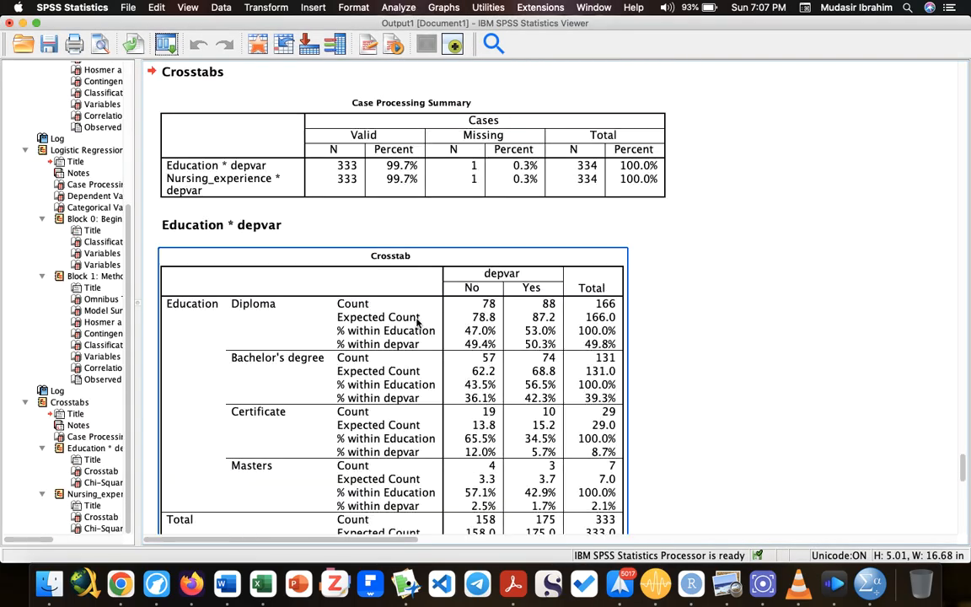
# Step: Examine the crosstab and Chi-Square Tests tables for Education and Nursing_experience against depvar in the output
pyautogui.scroll(-10, 417, 322)
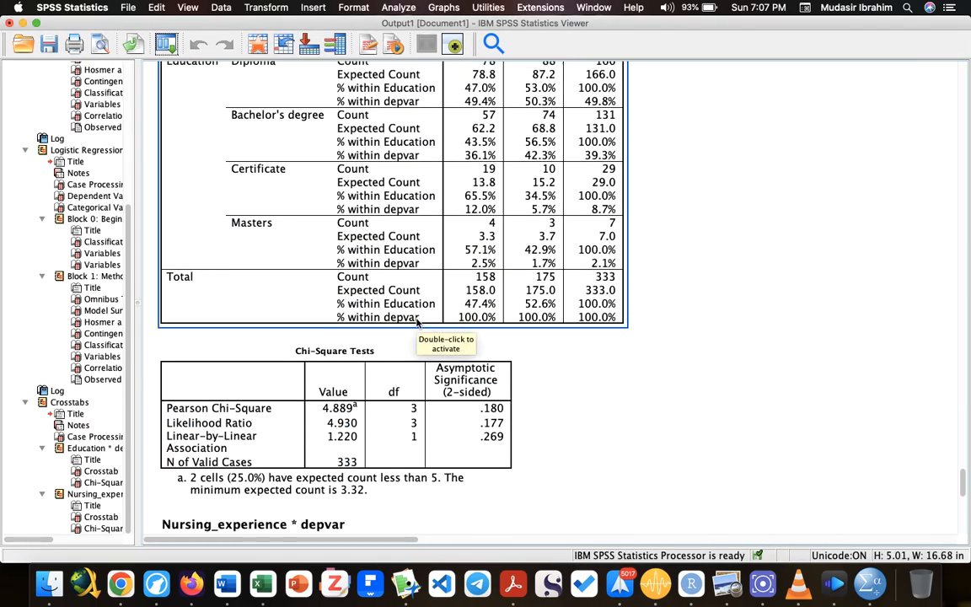
pyautogui.click(422, 405)
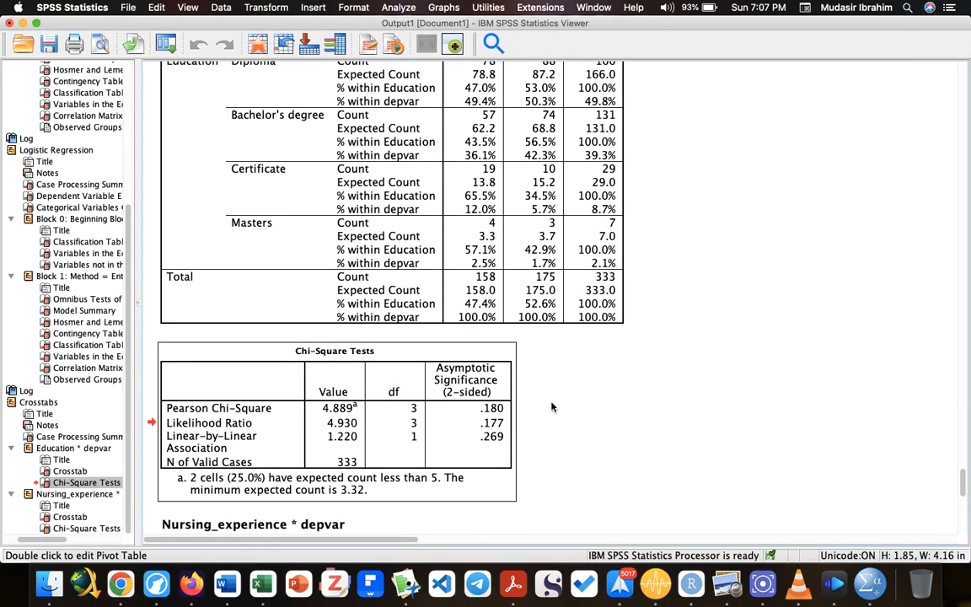
pyautogui.scroll(10, 552, 407)
pyautogui.hscroll(2, 552, 407)
pyautogui.scroll(-6, 552, 408)
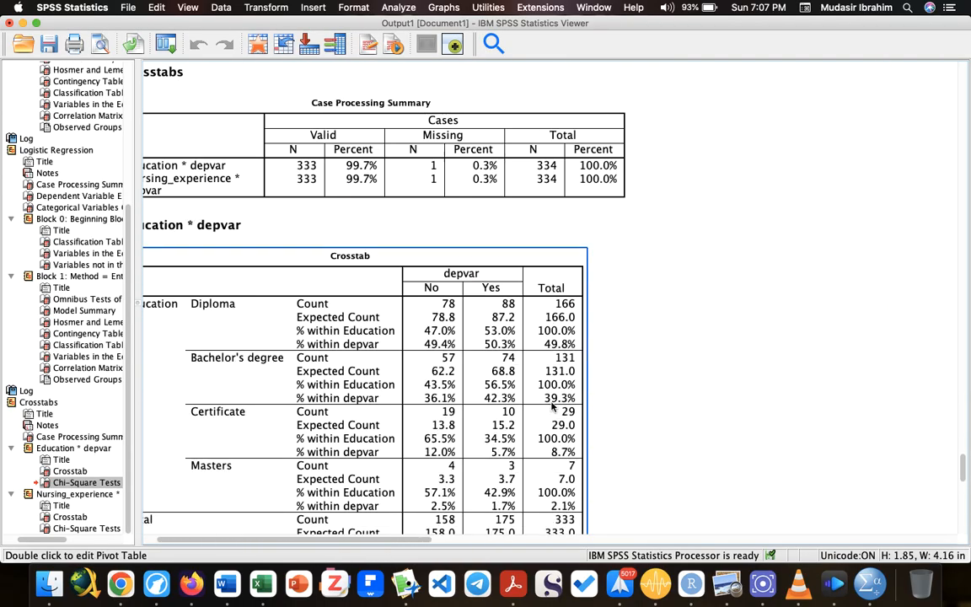
pyautogui.hscroll(-2, 552, 407)
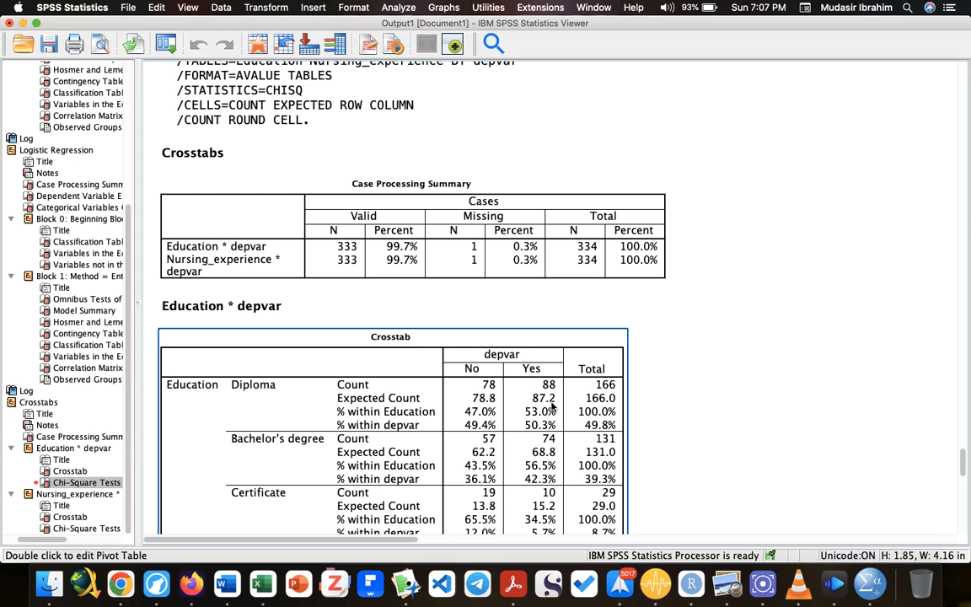
pyautogui.scroll(-10, 367, 434)
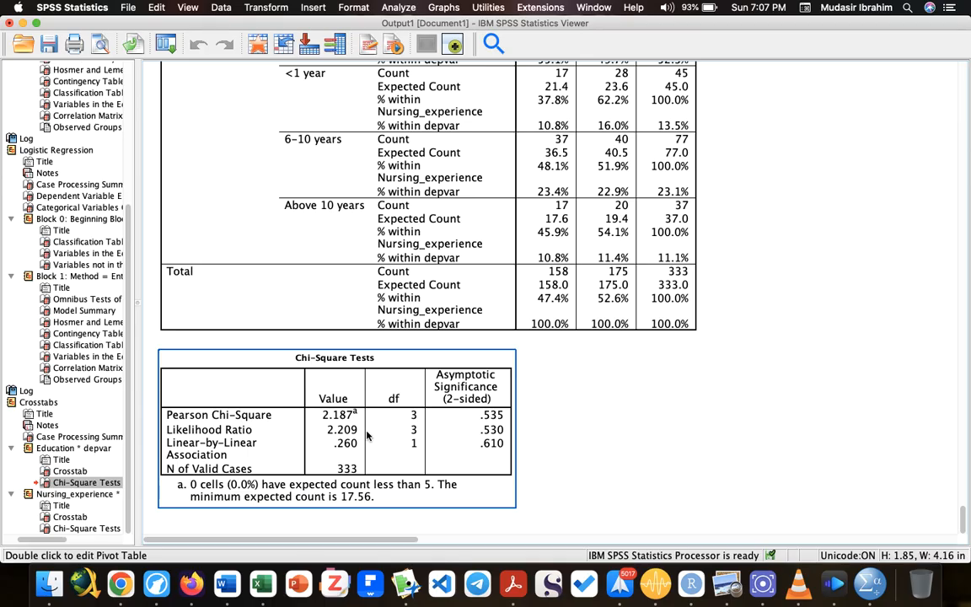
pyautogui.click(368, 435)
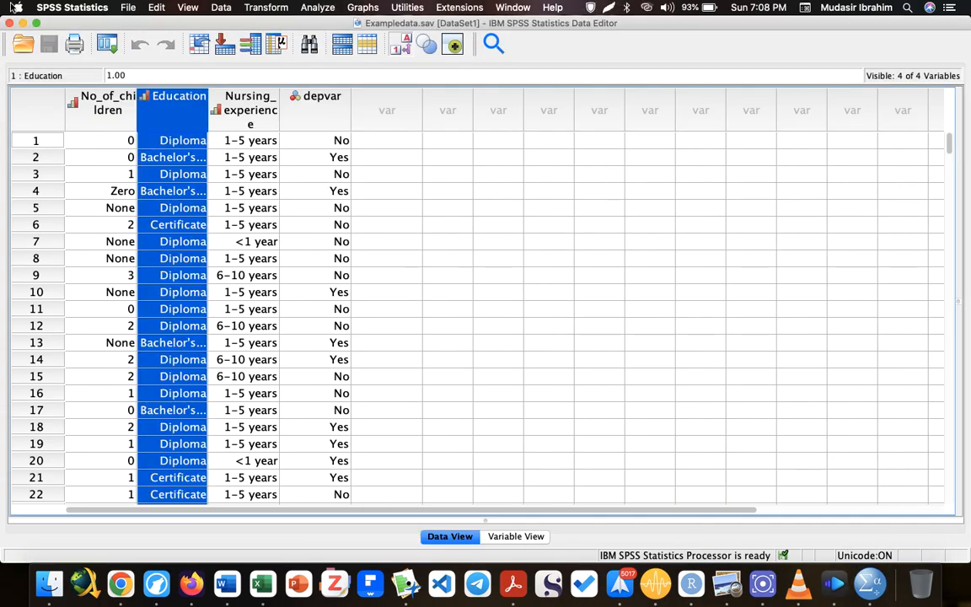
# Step: Close the last Data Editor window and agree to exit SPSS Statistics
pyautogui.click(10, 22)
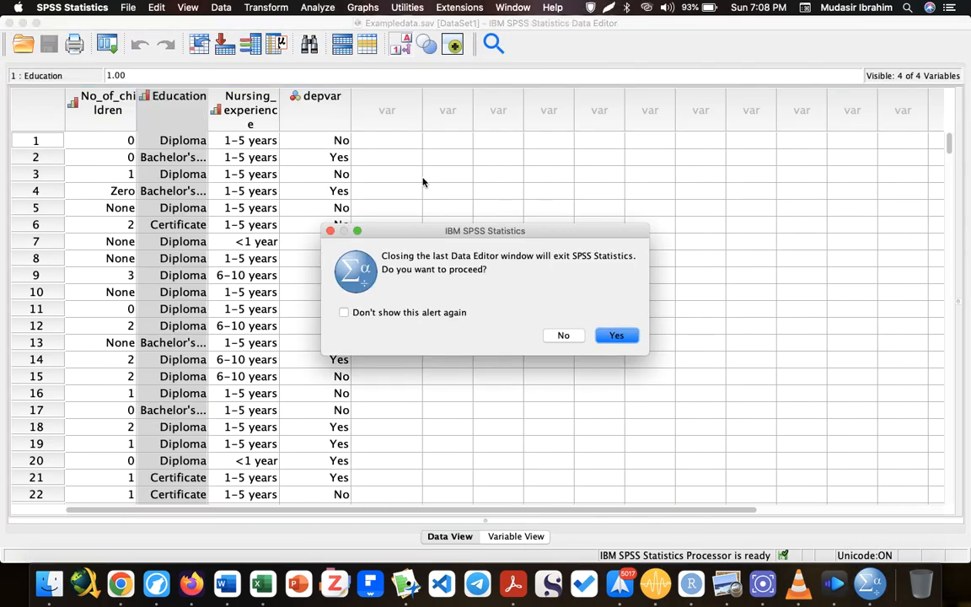
pyautogui.click(605, 337)
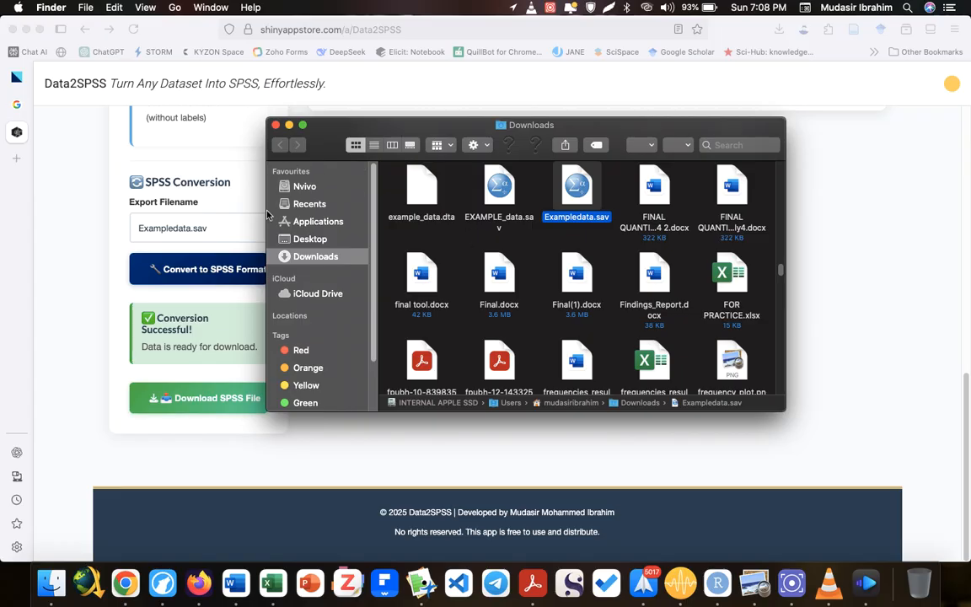
# Step: Switch to the Data2SPSS page in Firefox and go back to the Shiny app store's main page
pyautogui.click(80, 271)
pyautogui.scroll(10, 81, 272)
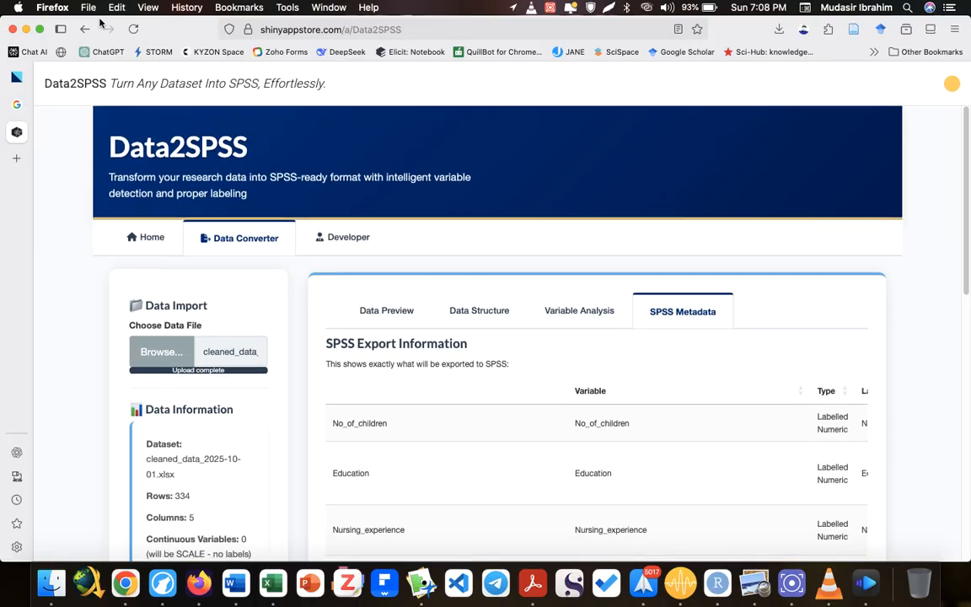
pyautogui.click(84, 29)
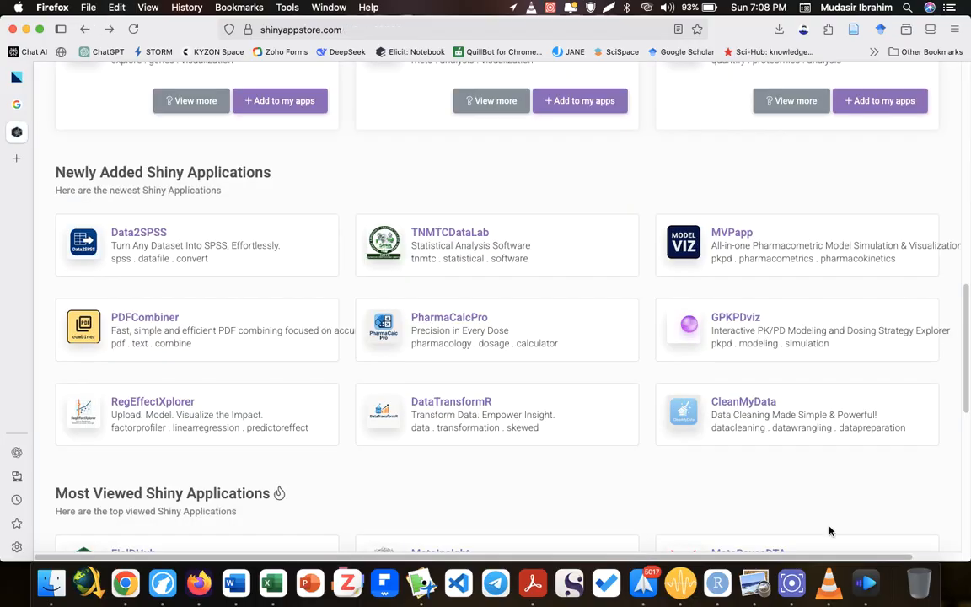
pyautogui.click(874, 588)
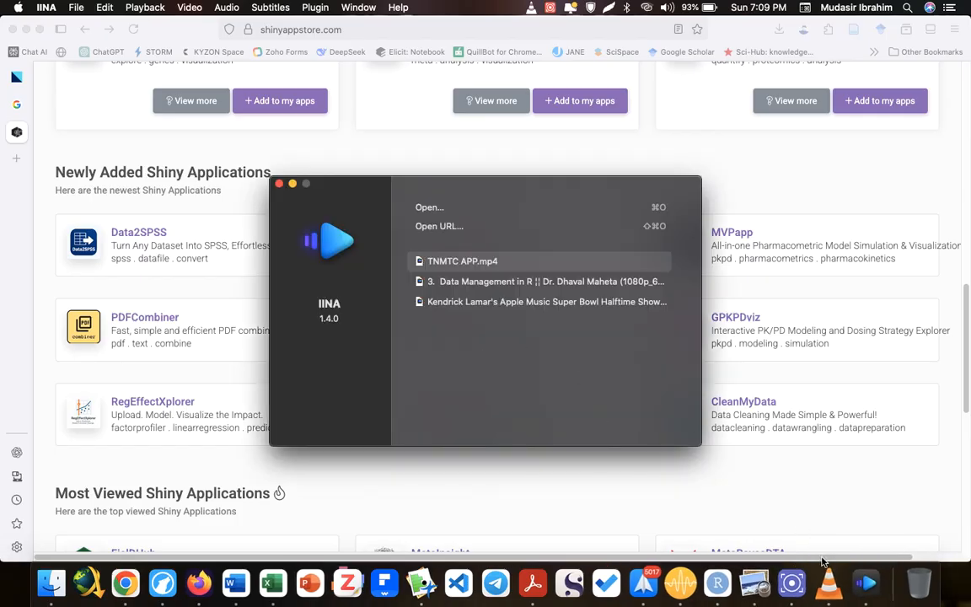
pyautogui.click(792, 583)
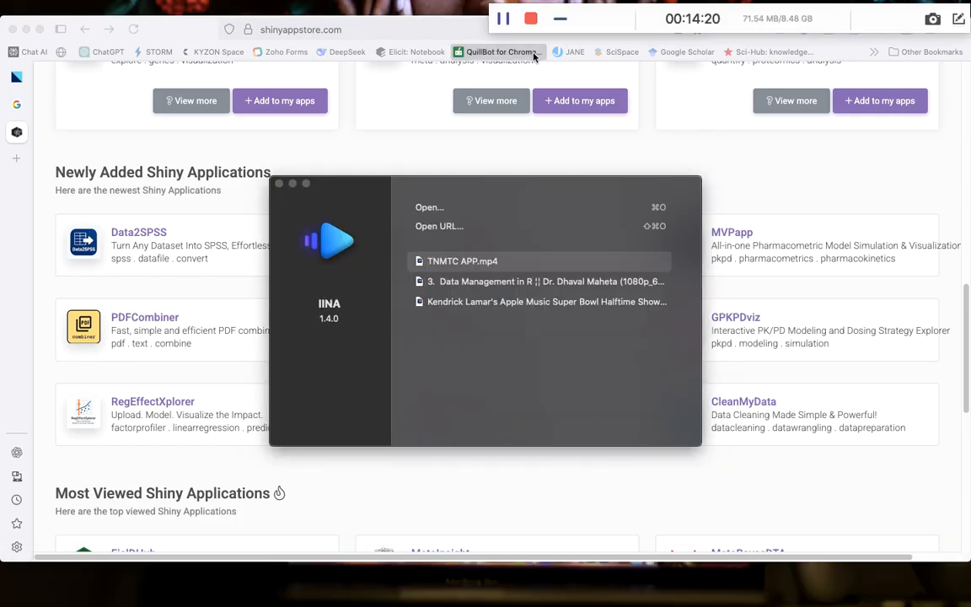